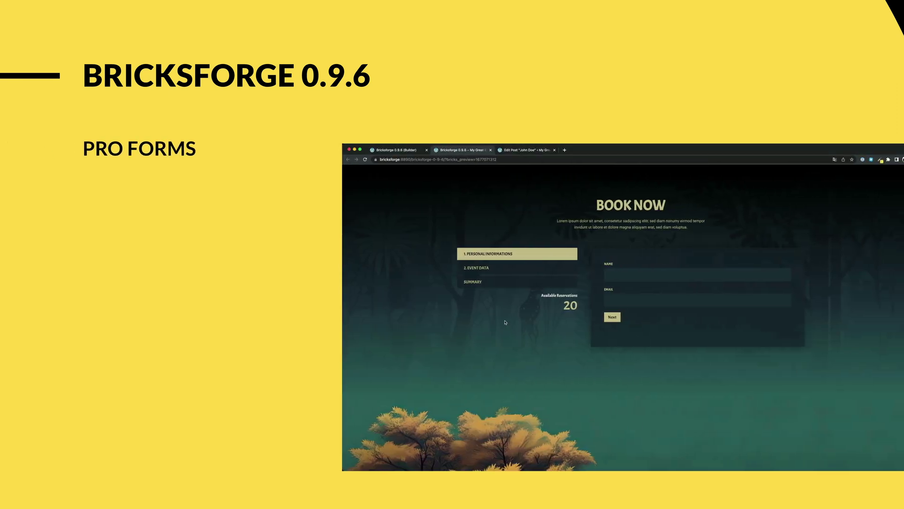
Step through the inset booking form with 1 reservation, show the summary and book it
left_click(612, 316)
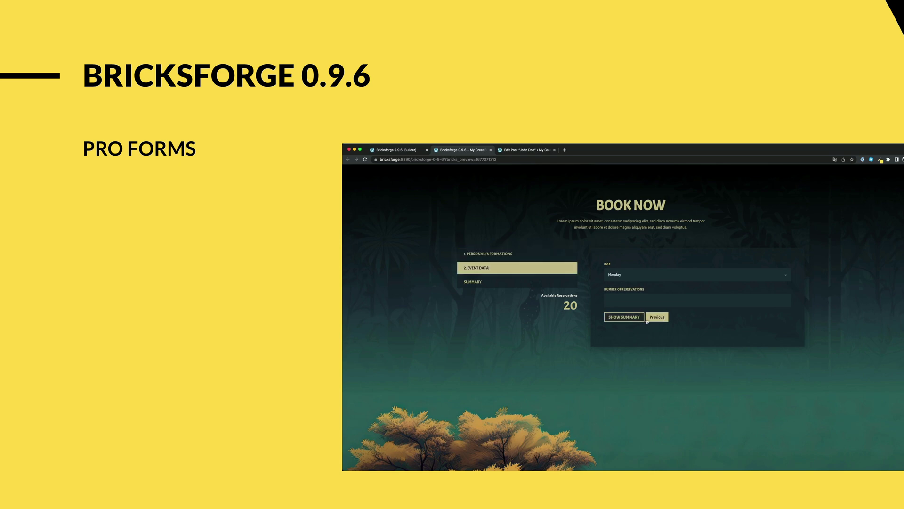
left_click(636, 303)
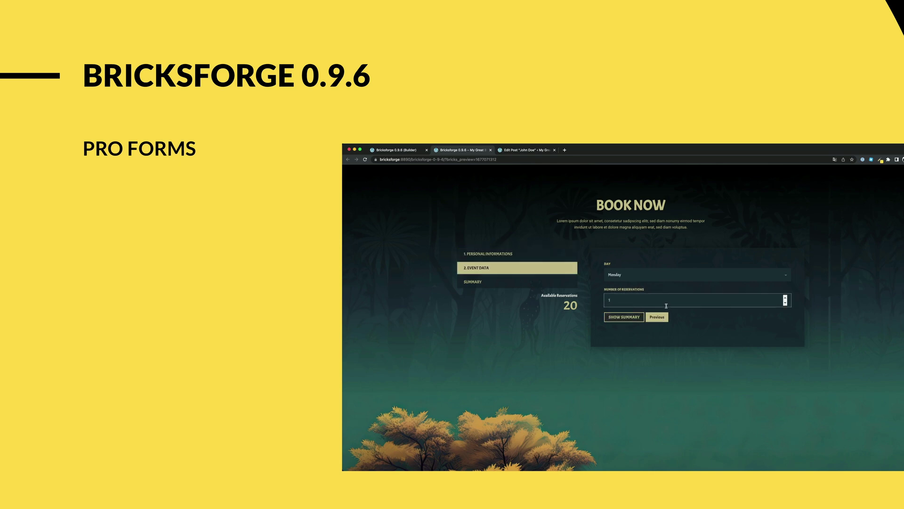
left_click(636, 317)
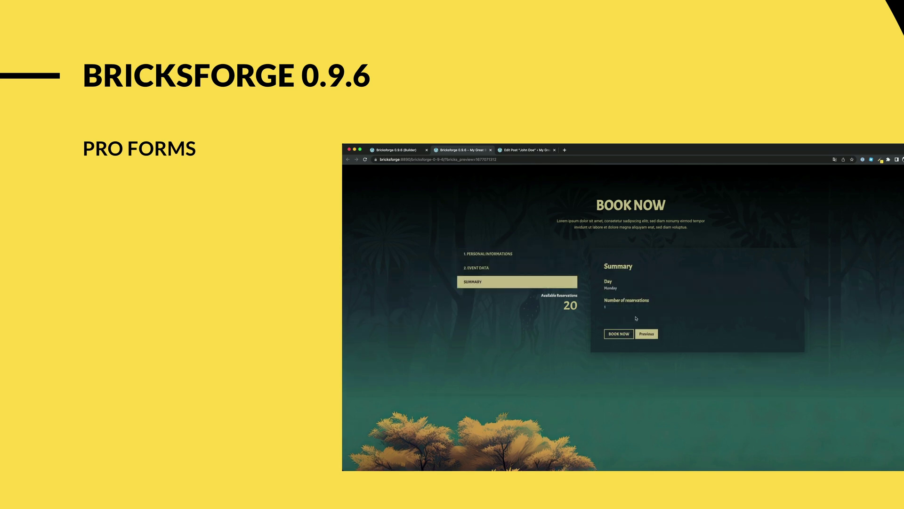
left_click(622, 337)
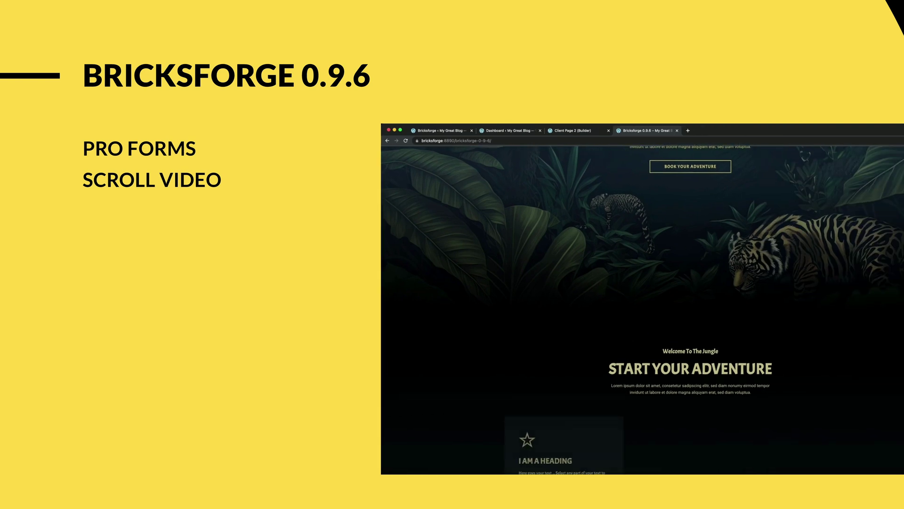
Scroll through the tiger scroll video, then scrub the EXPERIENCES animation to about 1 second and replay it
scroll(828, 276, "down", 10)
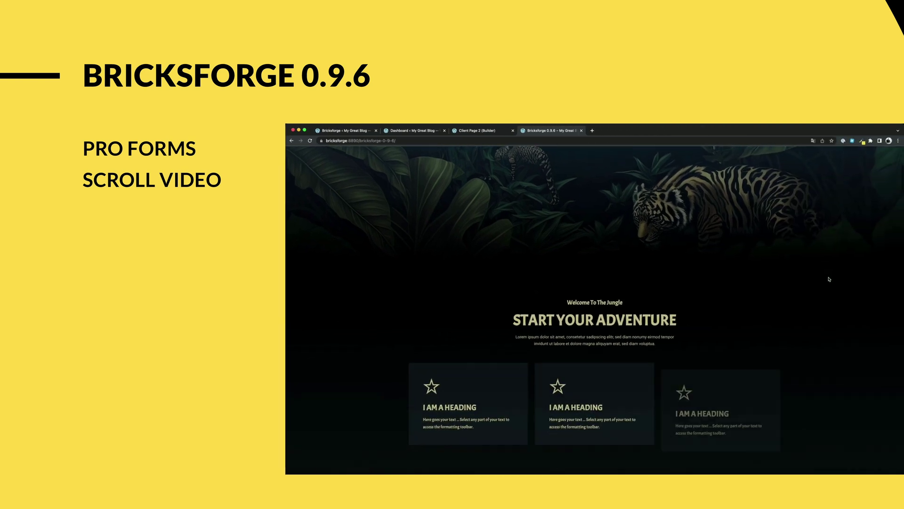
scroll(829, 279, "down", 10)
scroll(829, 279, "down", 10)
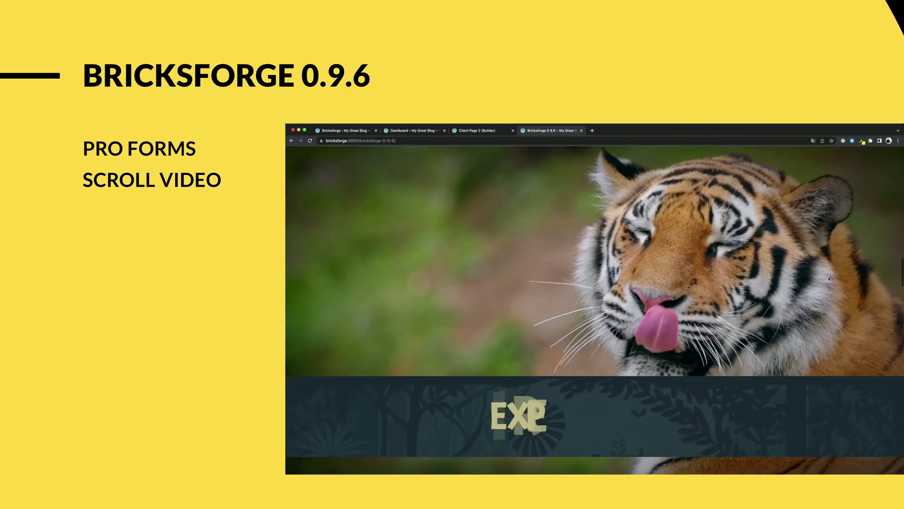
scroll(829, 279, "down", 10)
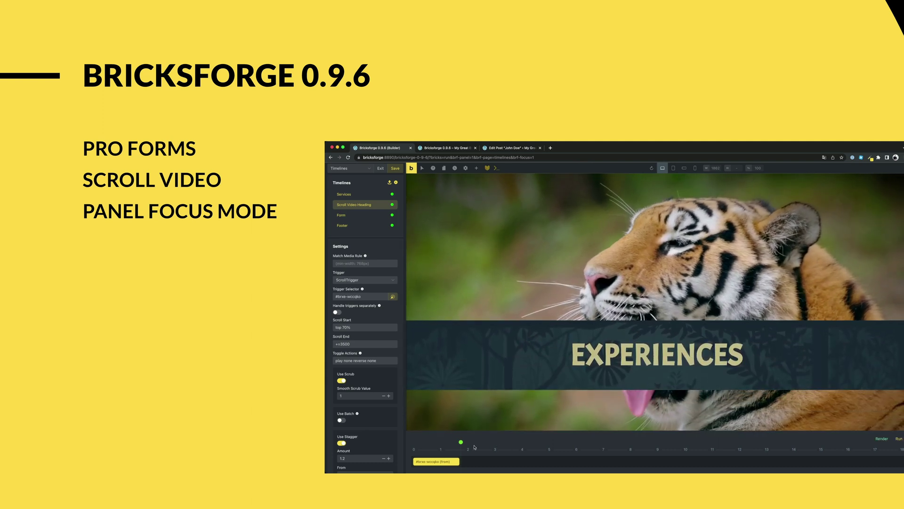
mouse_move(461, 441)
left_mouse_down()
mouse_move(419, 441)
mouse_move(457, 442)
left_mouse_up()
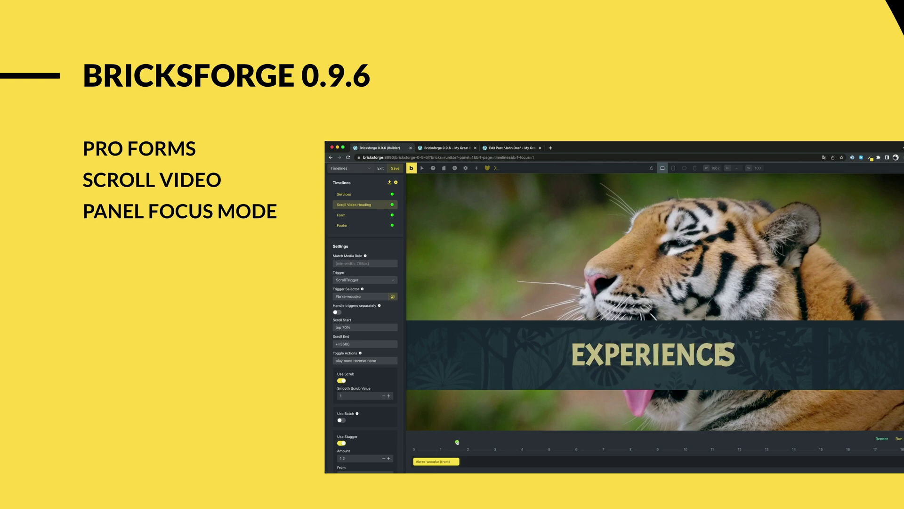
left_click(899, 439)
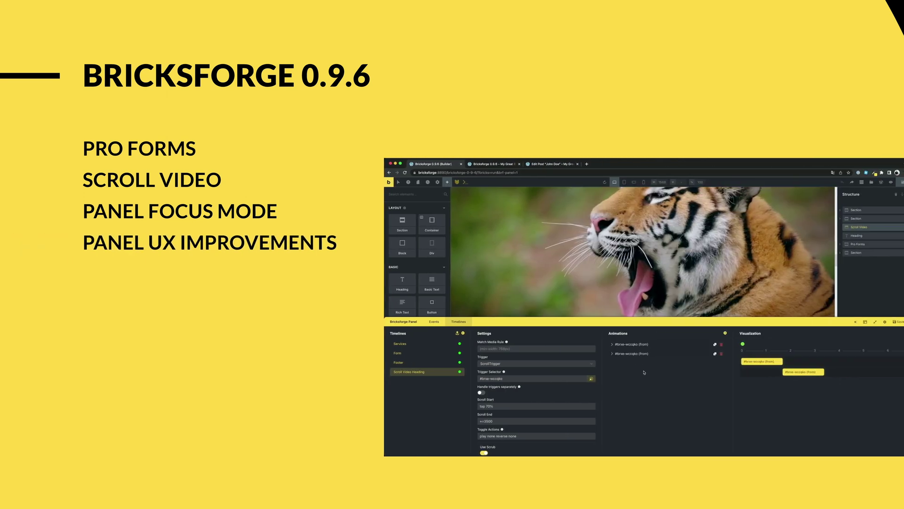
Disable the Services timeline from its right-click options
left_click(421, 344)
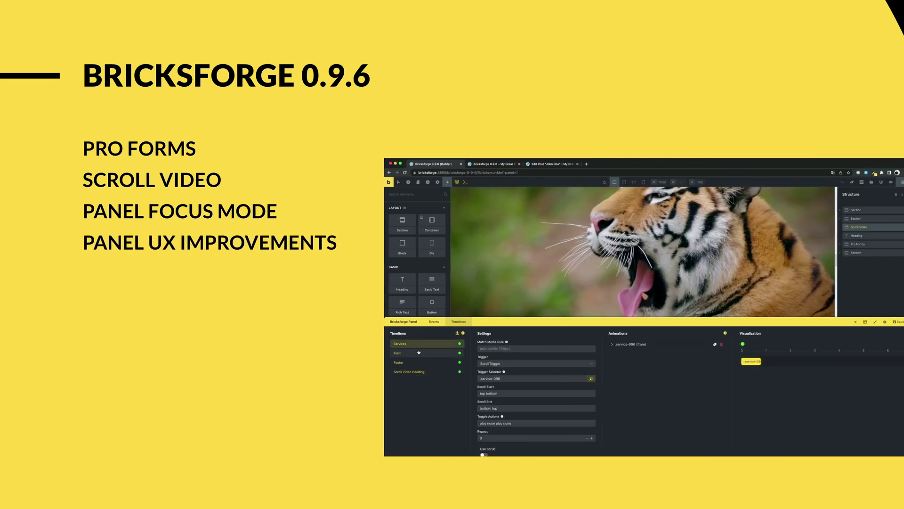
right_click(423, 346)
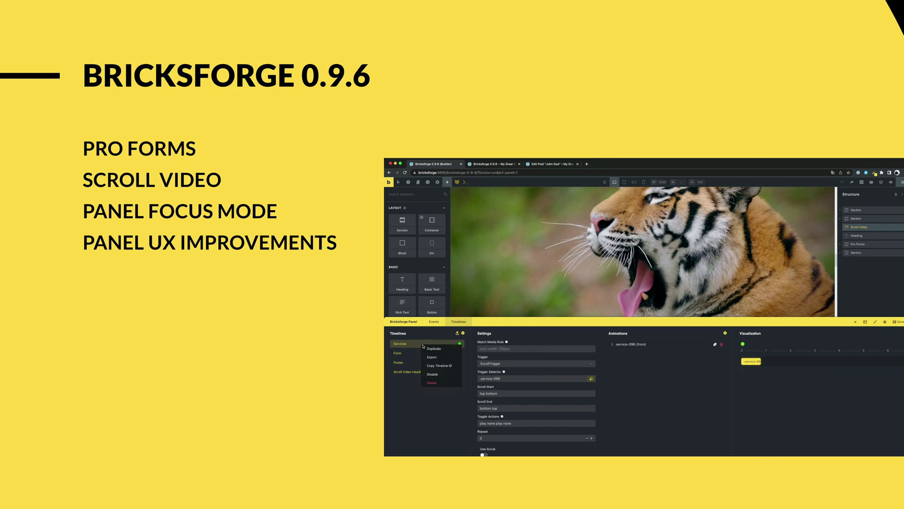
left_click(432, 374)
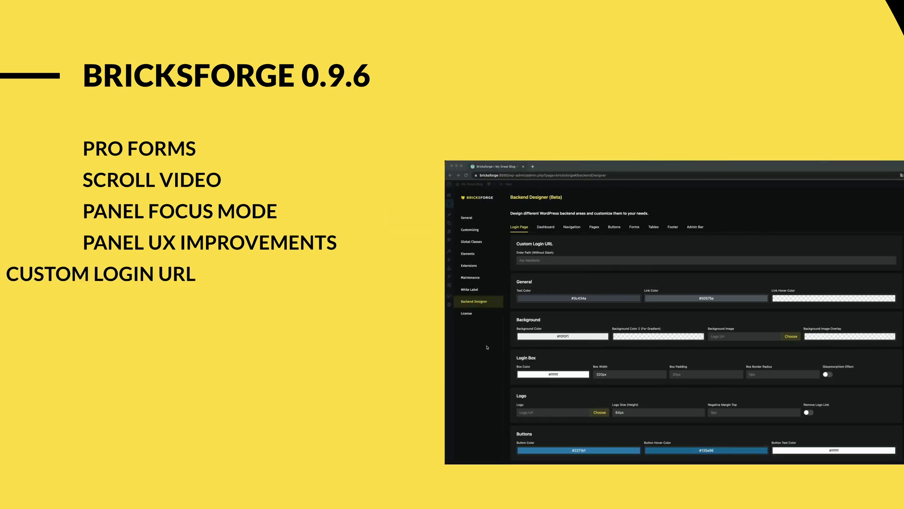
Set the custom login path to my-new-backend and switch on Add Exceptions
left_click(553, 262)
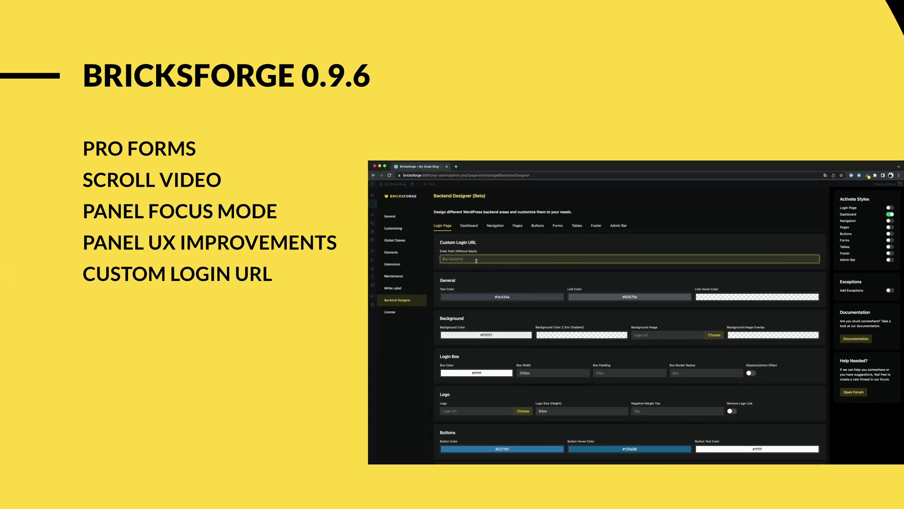
type("my")
left_click(889, 290)
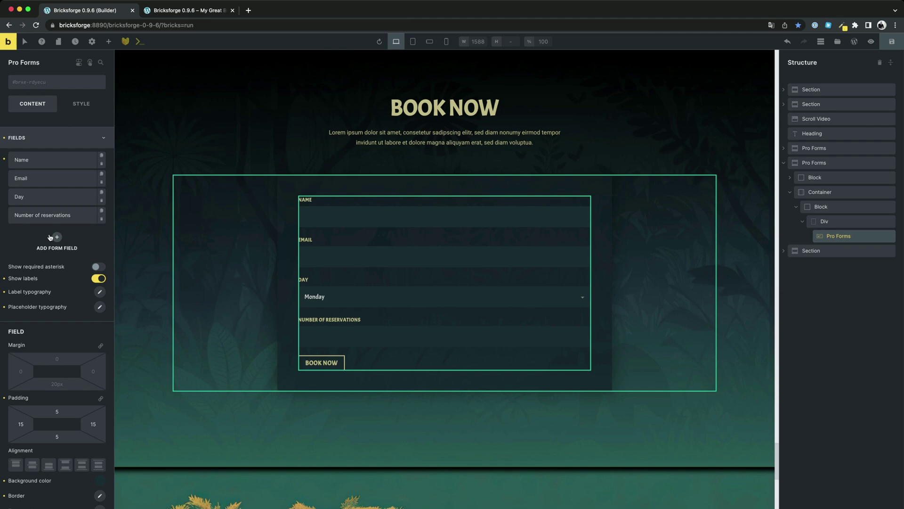
Add a Step field labelled 'Event Data', move it right after Email, and save the page
left_click(51, 237)
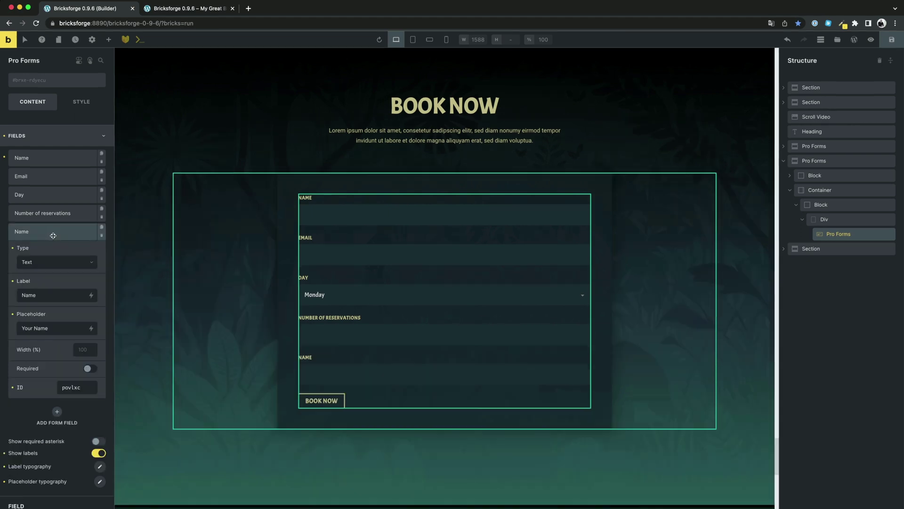
left_click(53, 264)
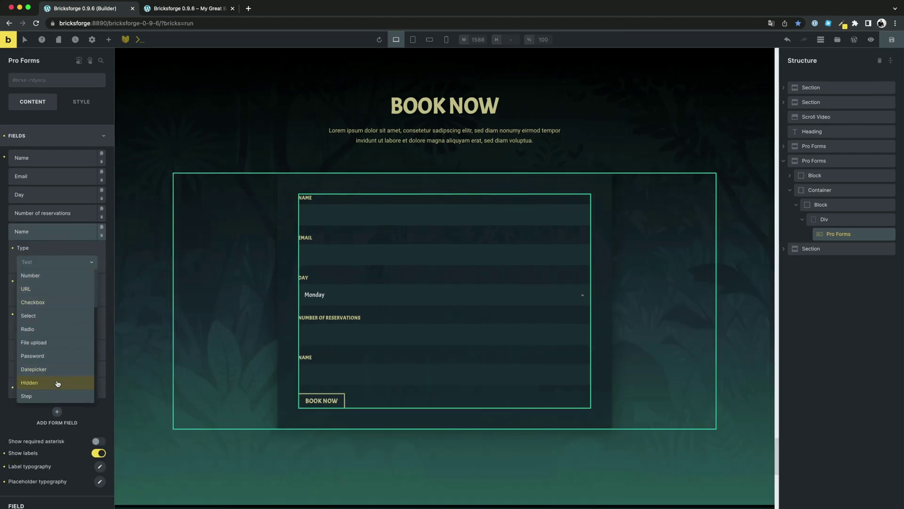
left_click(47, 395)
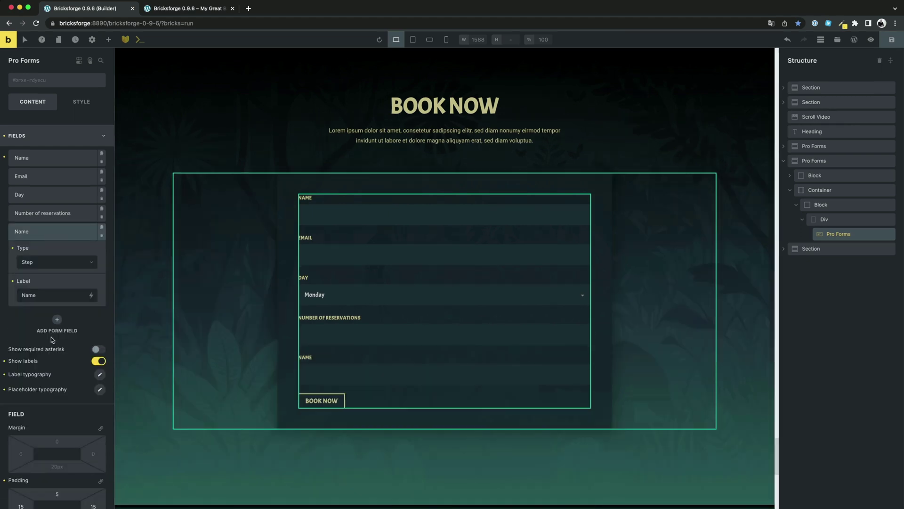
double_click(43, 295)
type("Event Dat")
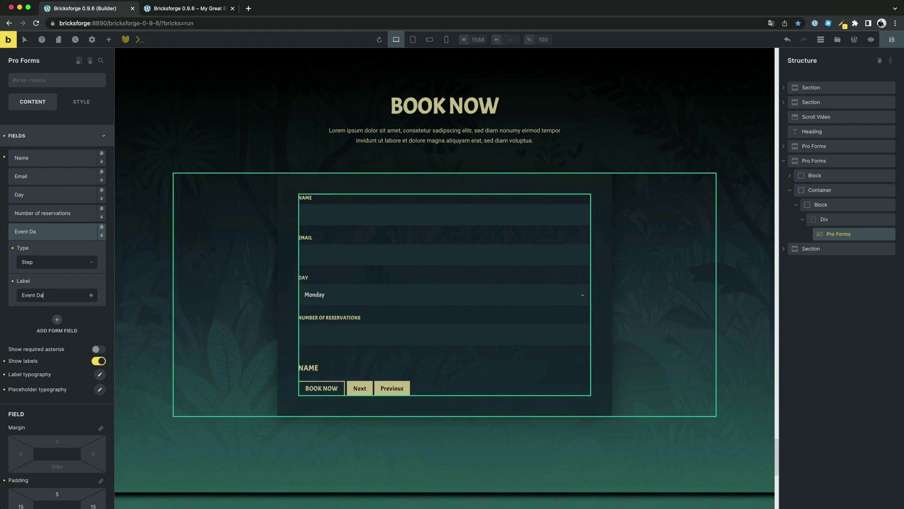
type("a")
left_click(51, 230)
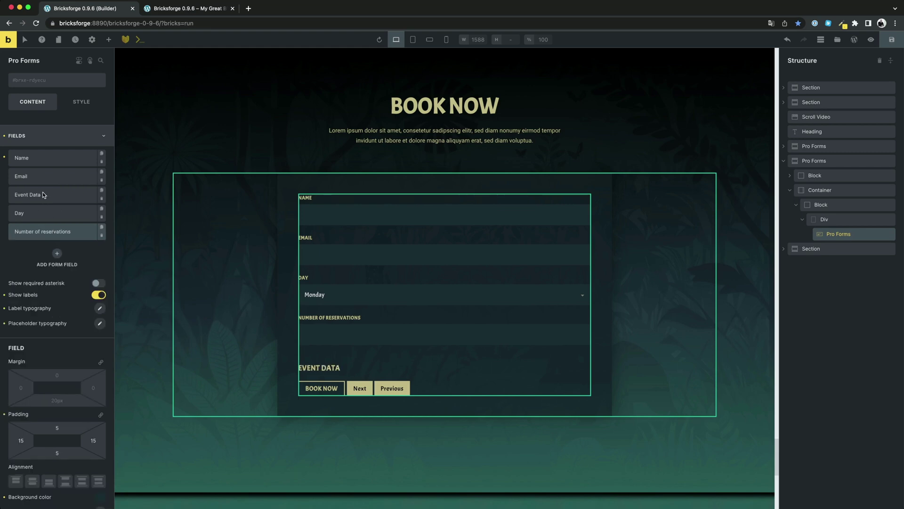
left_click_drag(42, 190, 41, 191)
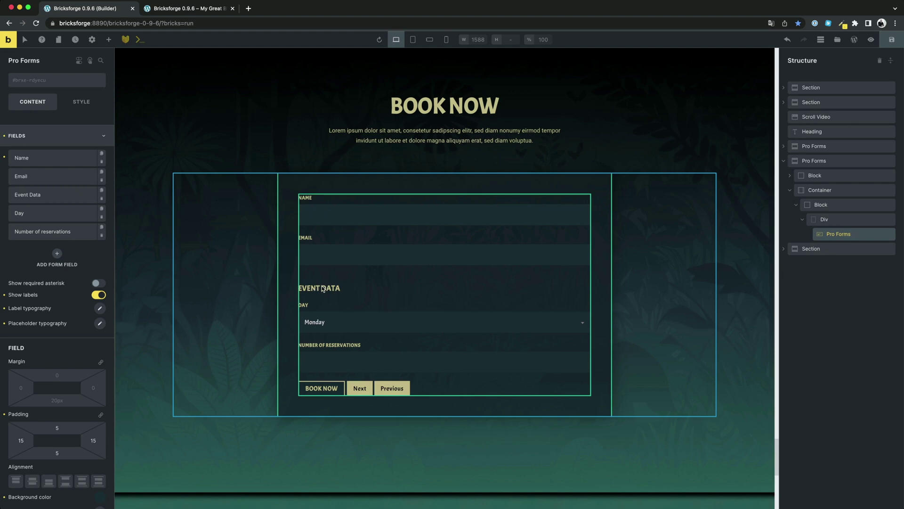
left_click(889, 42)
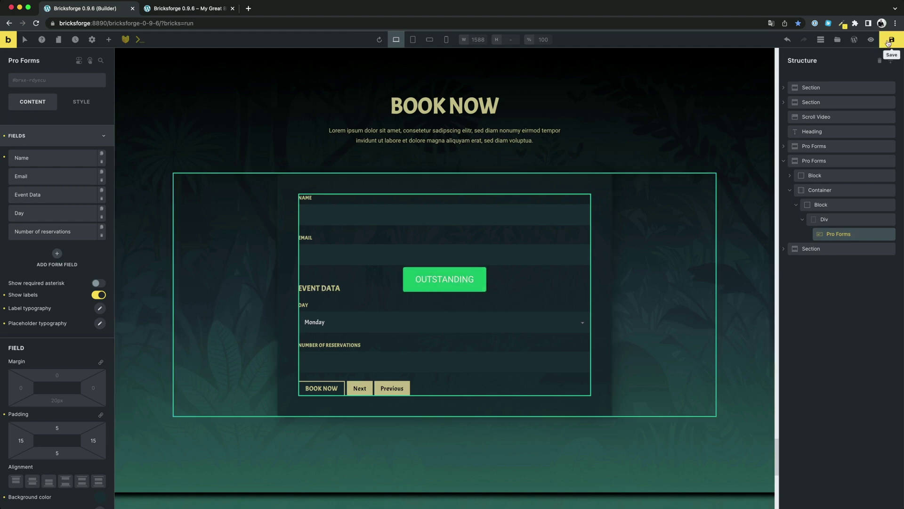
left_click(187, 9)
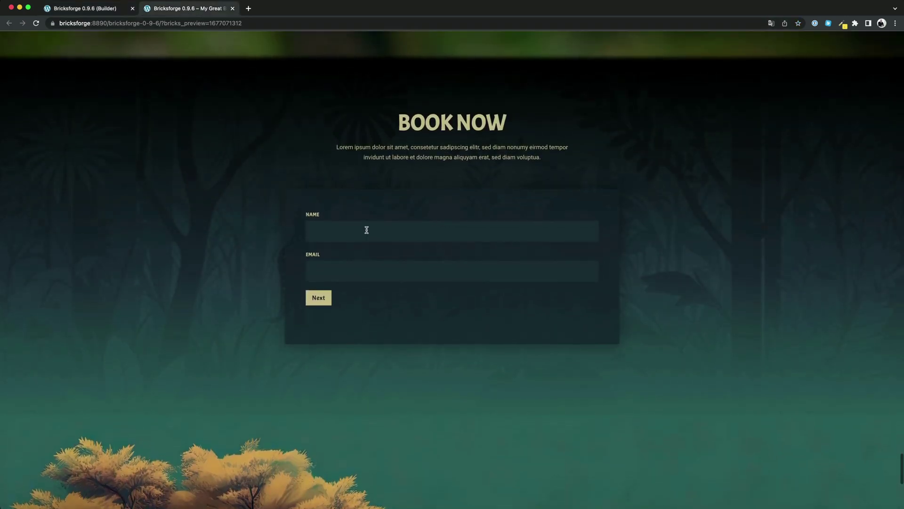
left_click(319, 302)
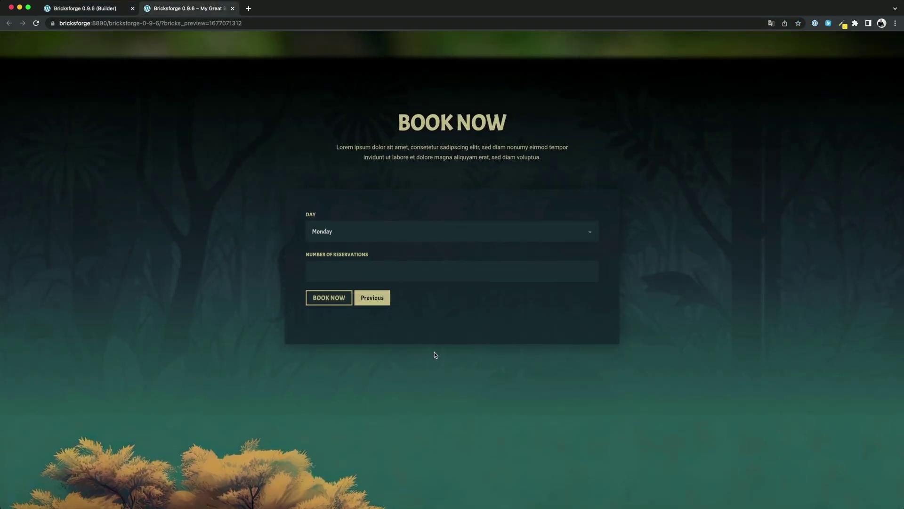
left_click(377, 302)
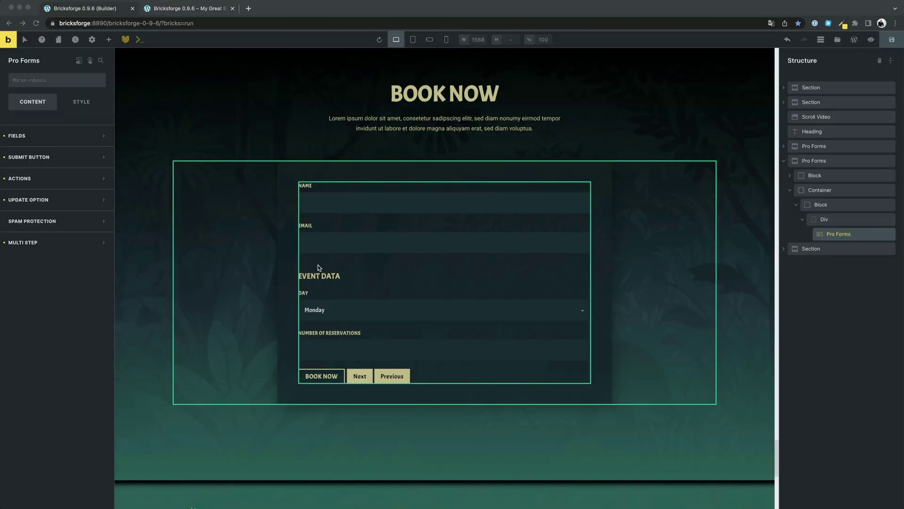
Enable Show Summary in the form's Multi Step settings and review the summary options
left_click(318, 265)
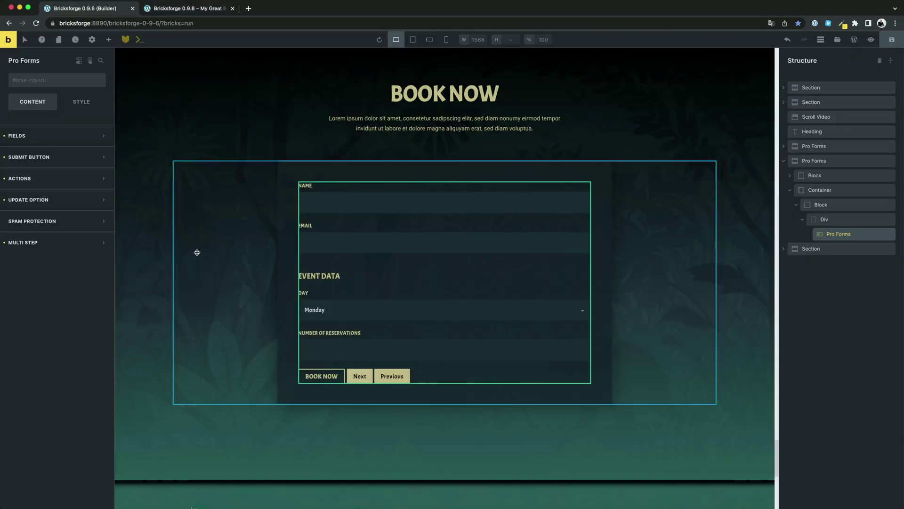
left_click(61, 244)
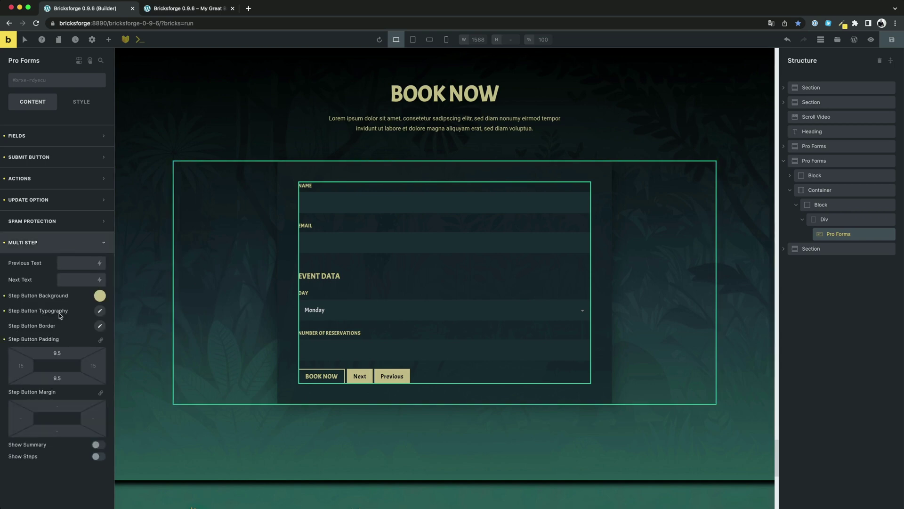
left_click(98, 445)
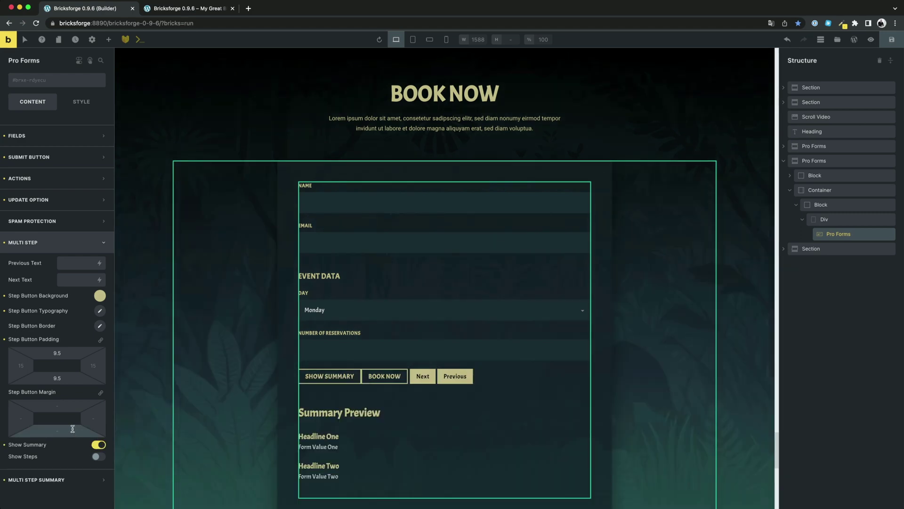
scroll(365, 400, "down", 3)
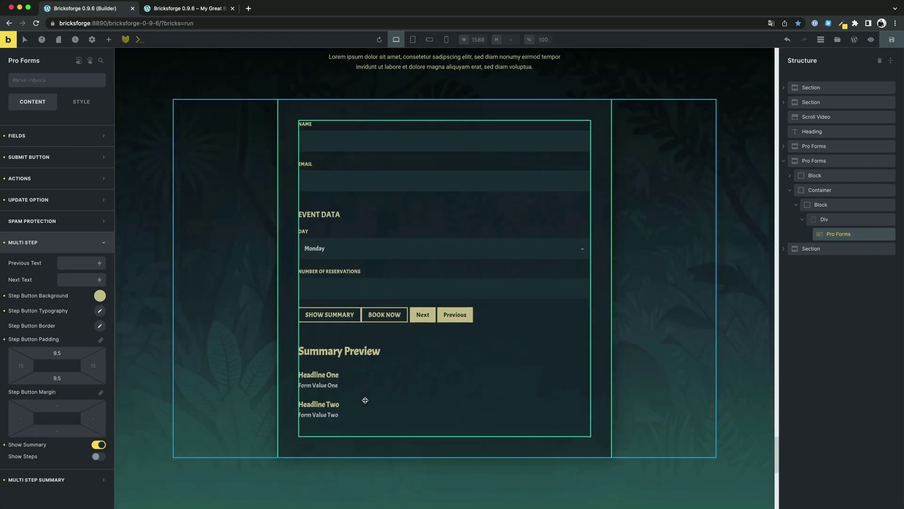
left_click(60, 480)
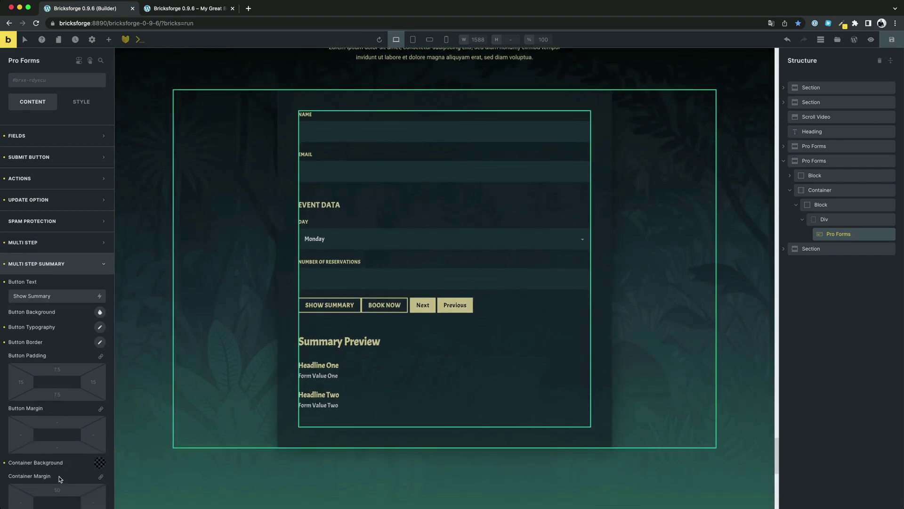
scroll(58, 405, "down", 5)
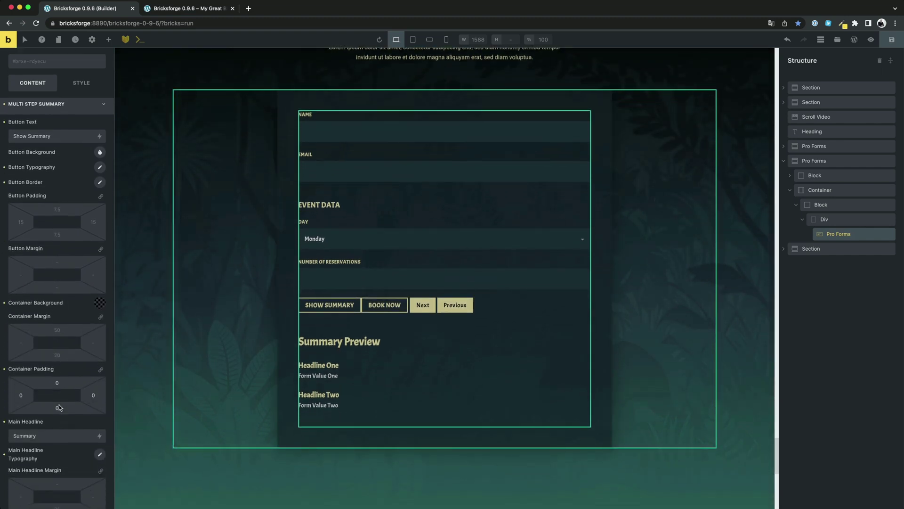
scroll(59, 405, "down", 6)
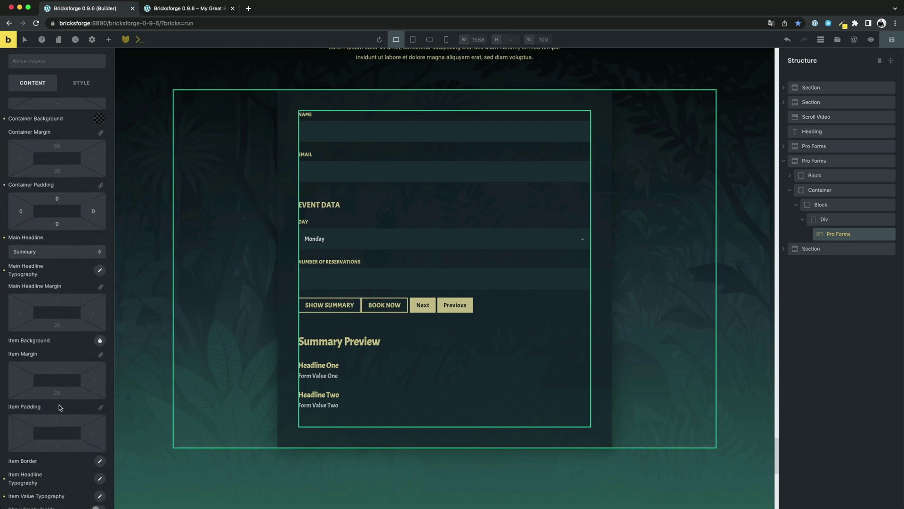
In the front-end preview, enter 5 reservations and show the summary, then return to the builder
key("ctrl+Tab")
left_click(374, 264)
type("5")
left_click(339, 291)
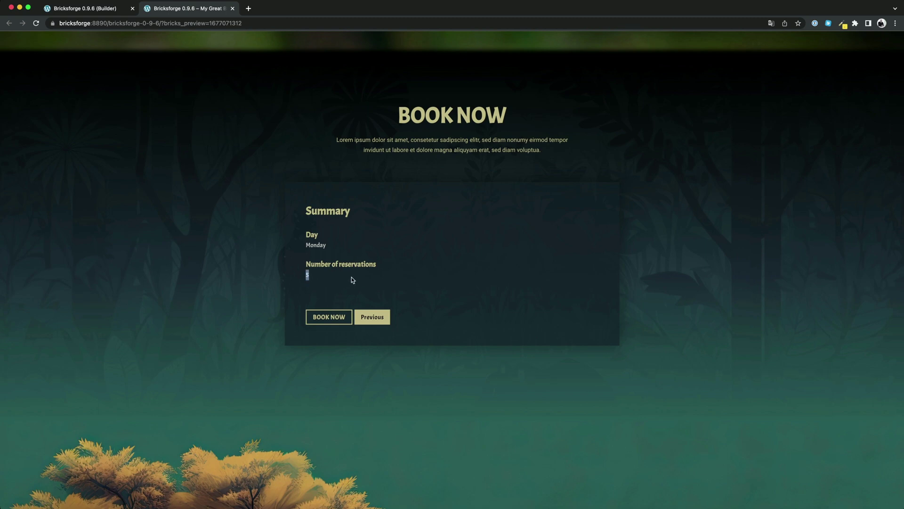
key("ctrl+shift+Tab")
left_click(109, 396)
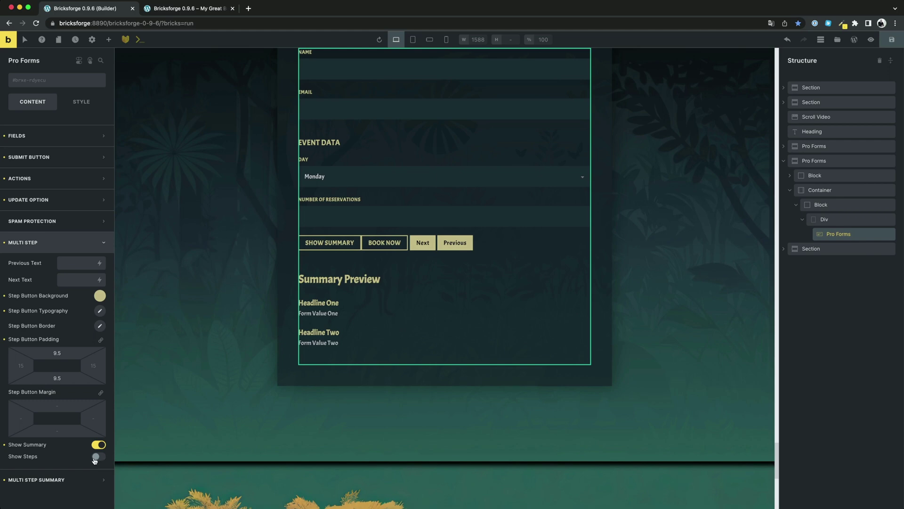
Insert a new Div into the Block using the command palette
left_click(821, 204)
key("super+k")
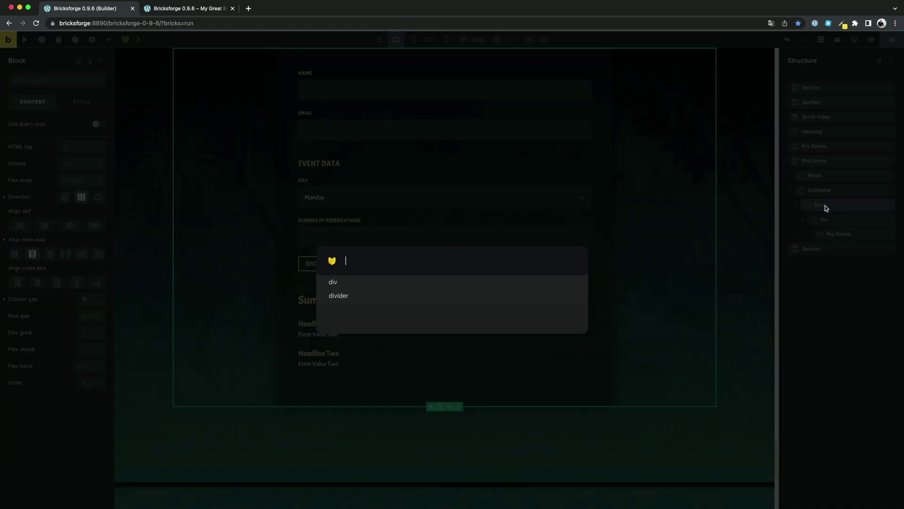
type("div")
key("Return")
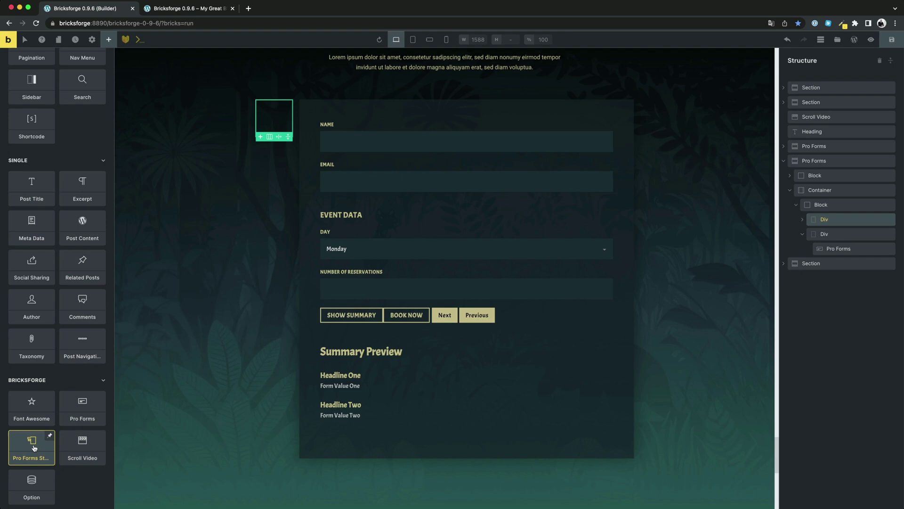
Place a Pro Forms Steps element in the Div and paste the booking form's ID as Form ID
left_click_drag(33, 448, 830, 228)
left_click(841, 233)
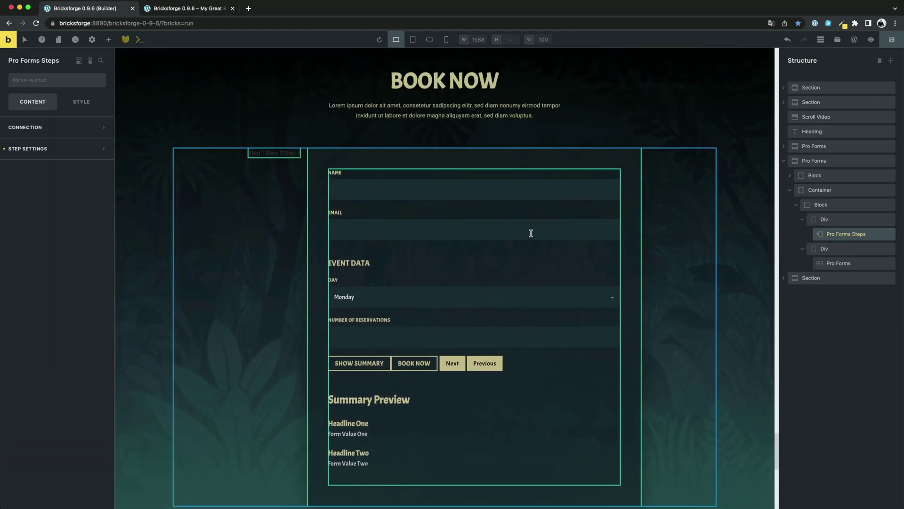
left_click(25, 127)
left_click(40, 161)
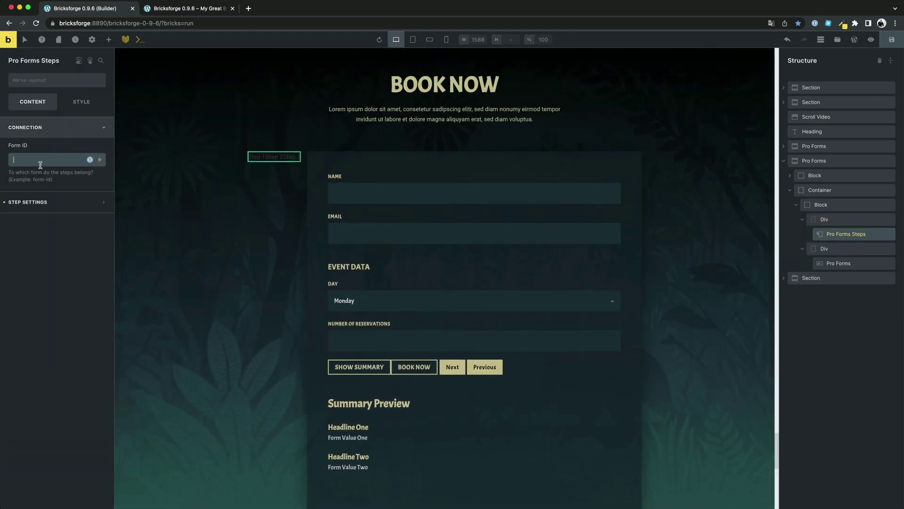
type("brxe-rdyecq")
left_click(42, 206)
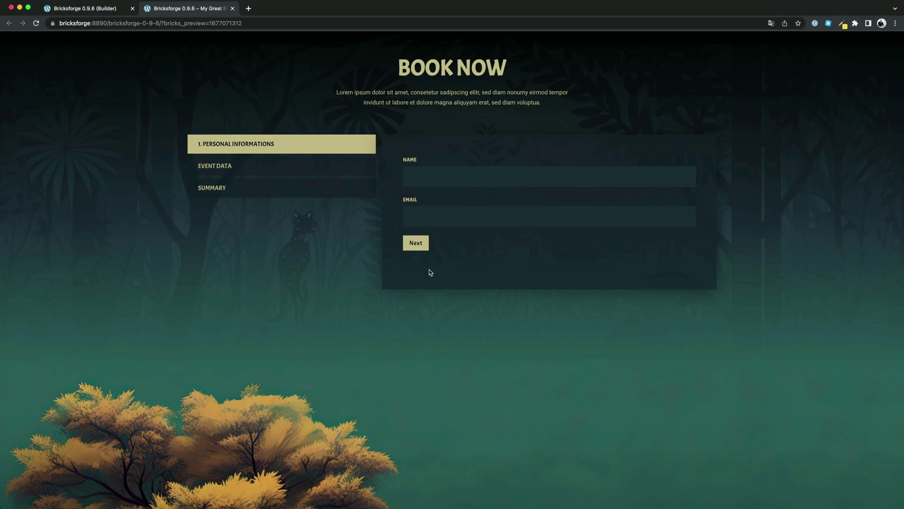
Preview the form through Event Data with 5 reservations to the Summary step
left_click(418, 245)
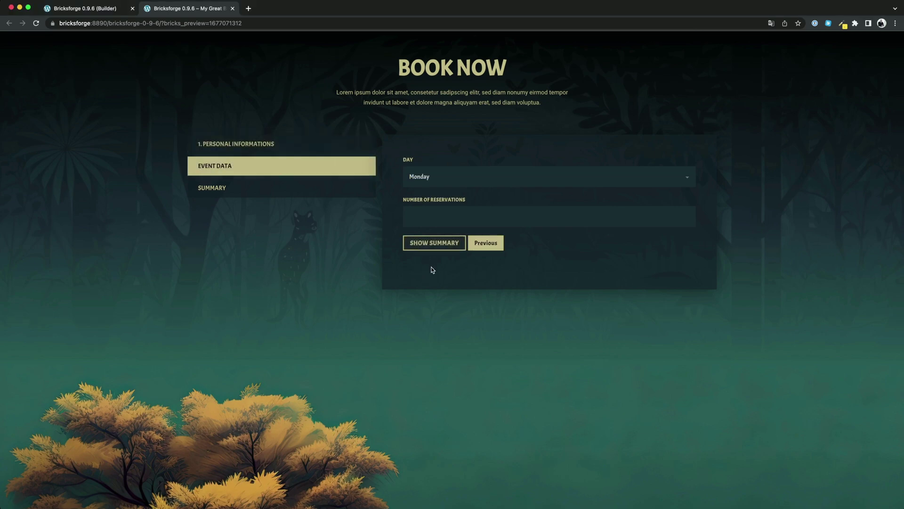
left_click(426, 244)
type("5")
left_click(435, 243)
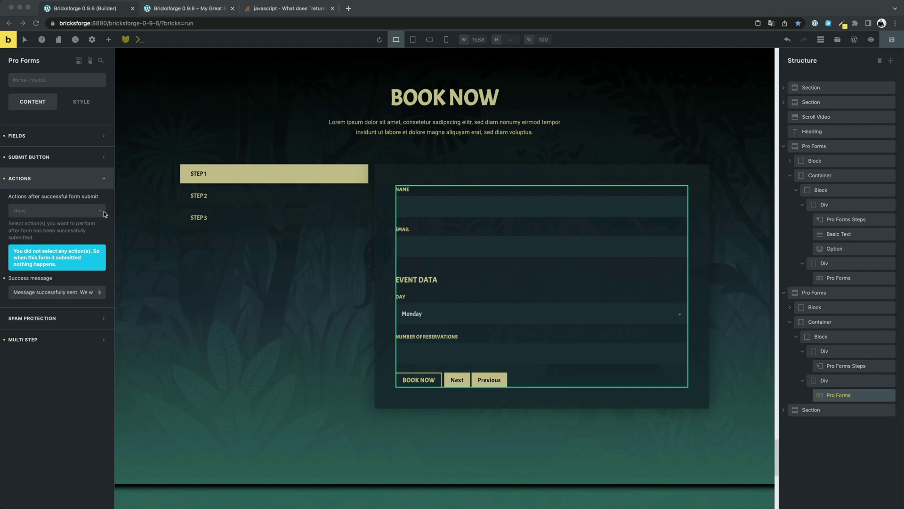
Add a Create New Post submit action with status Draft and post type Posts
left_click(102, 212)
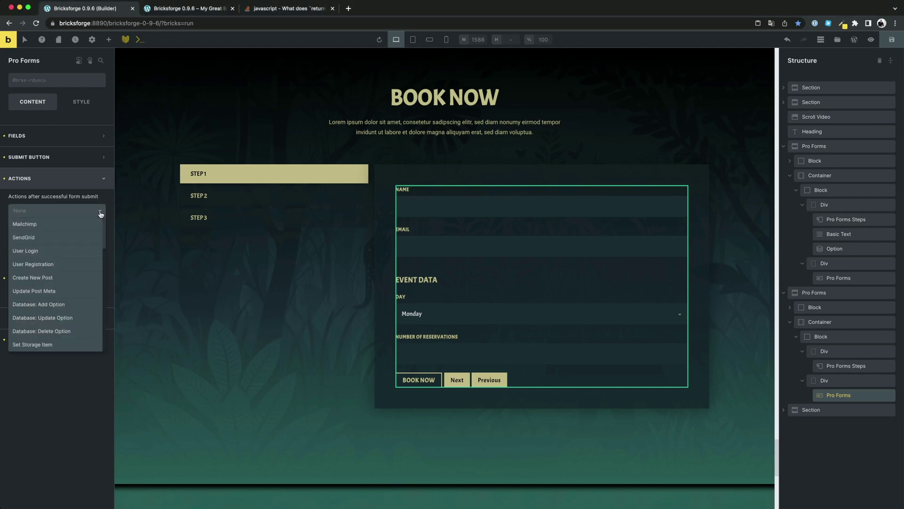
left_click(78, 280)
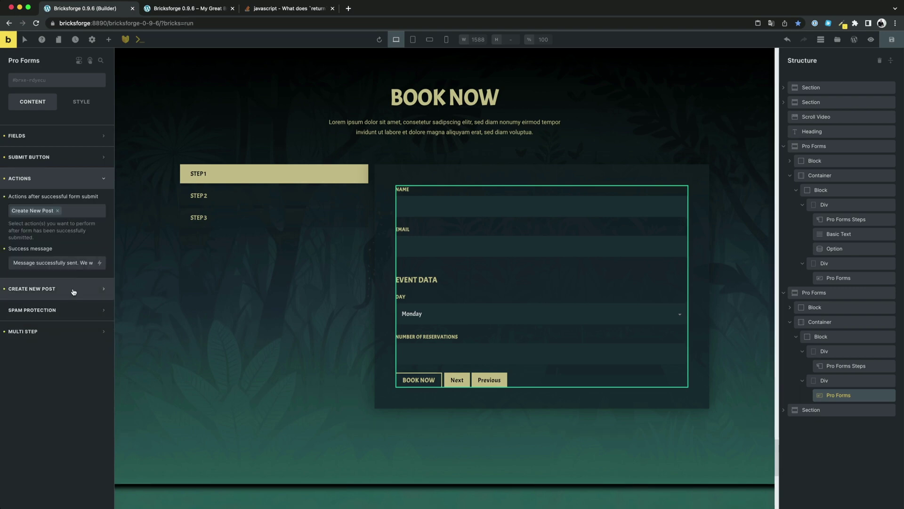
left_click(60, 290)
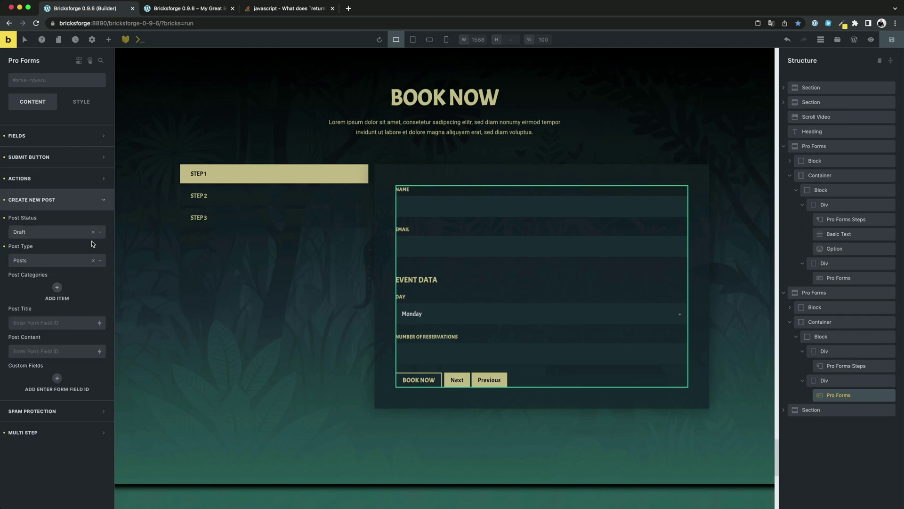
left_click(76, 234)
left_click(76, 235)
left_click(78, 262)
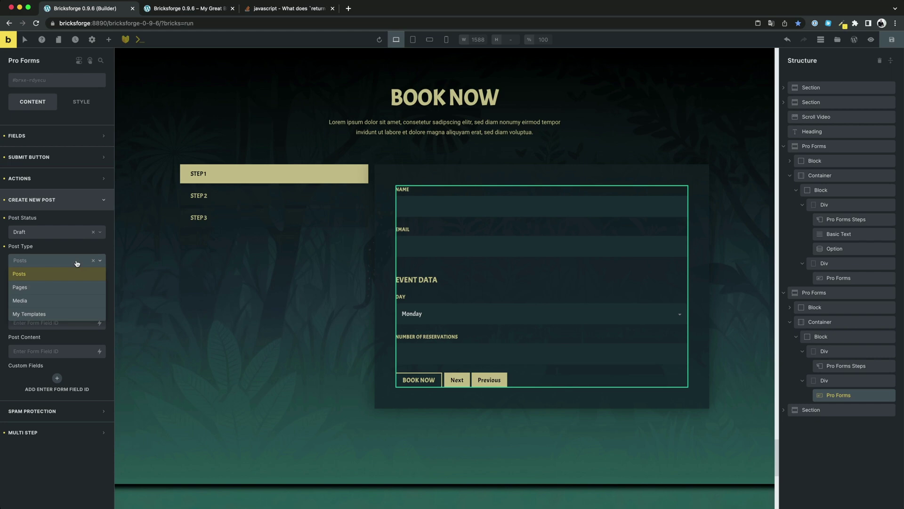
left_click(77, 262)
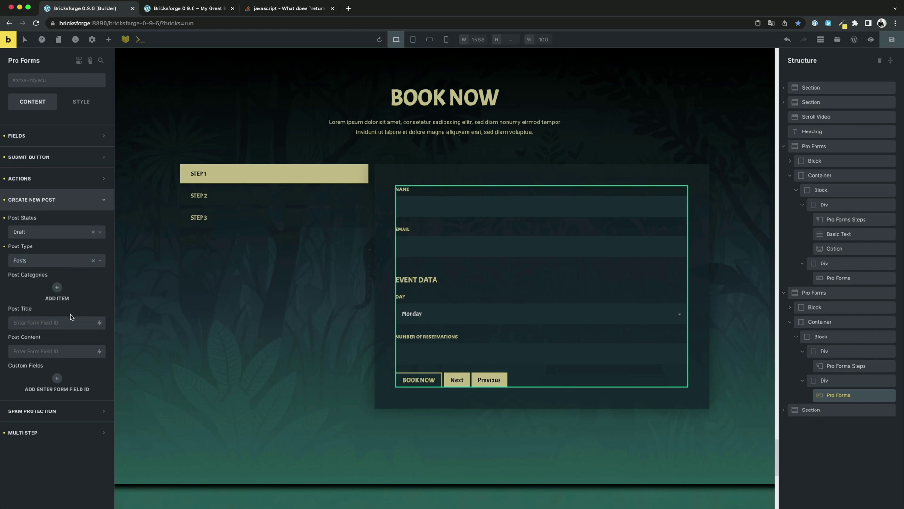
Copy the Name field's ID and paste it as the post title
left_click(63, 140)
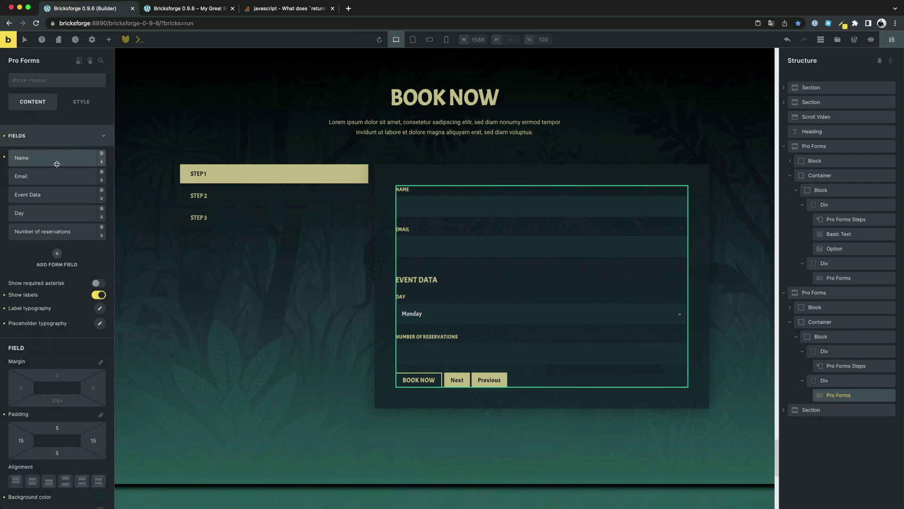
left_click(60, 161)
double_click(72, 313)
key("super+c")
left_click(39, 322)
key("super+v")
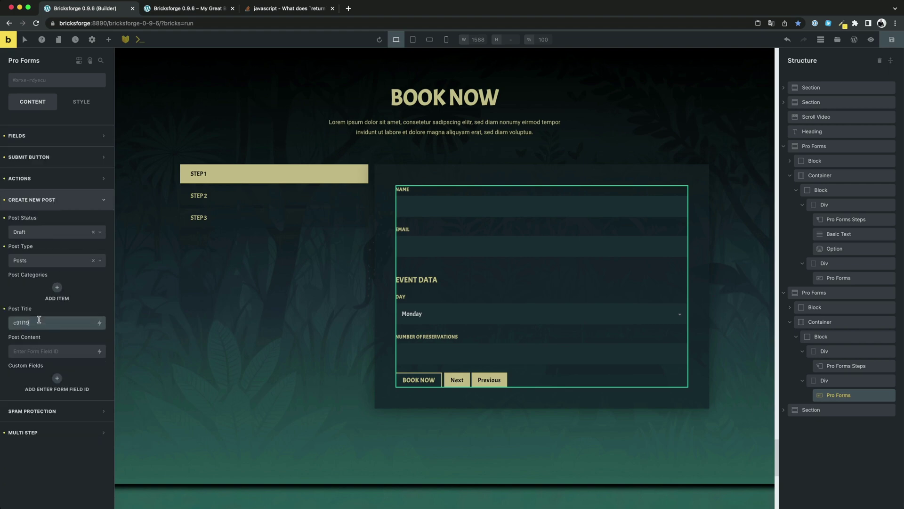
Add a custom field 'reservation' whose value is the reservations field ID uafyvg
left_click(57, 377)
scroll(48, 380, "down", 1)
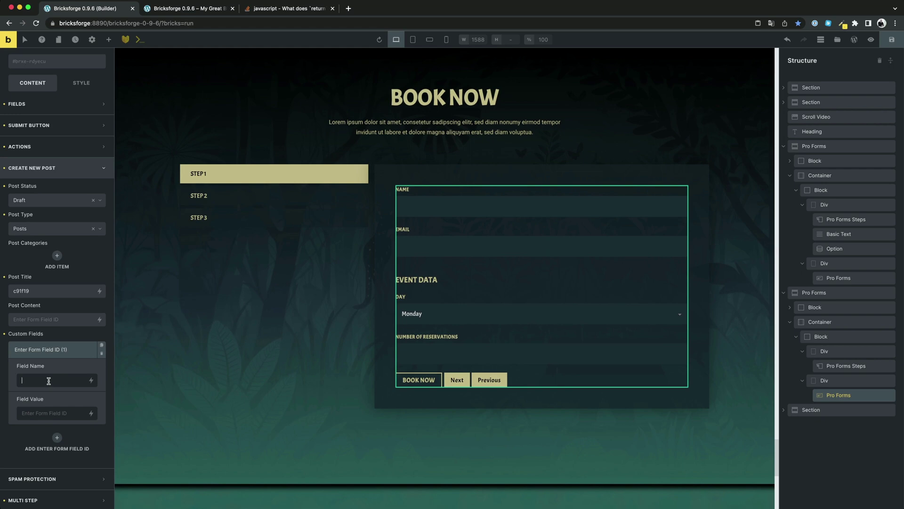
type("reservations")
left_click(50, 412)
type("uafyvg")
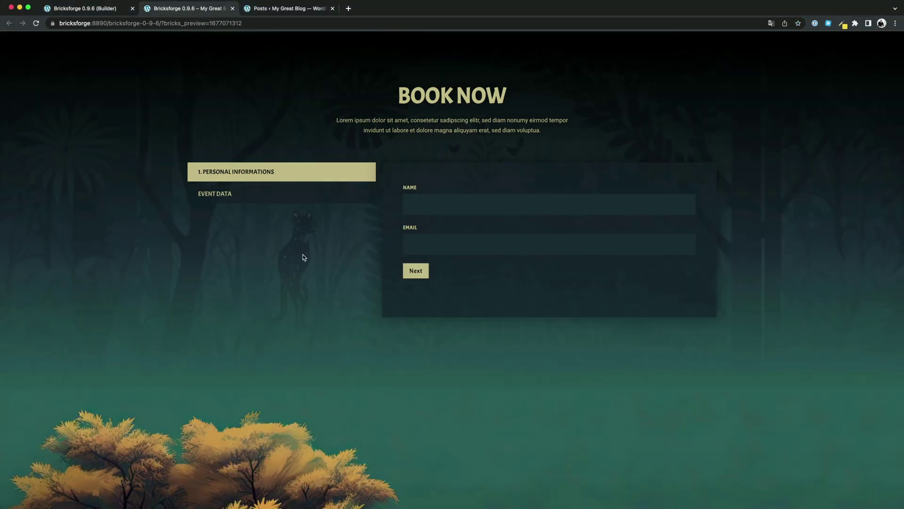
Enter a name in the booking form's Name field and advance to Event Data
left_click(435, 204)
type("John Doe")
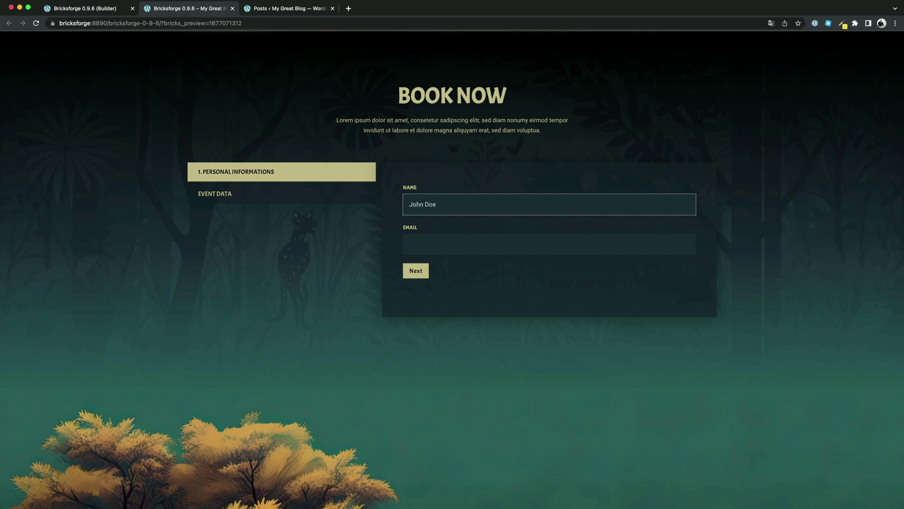
left_click(417, 275)
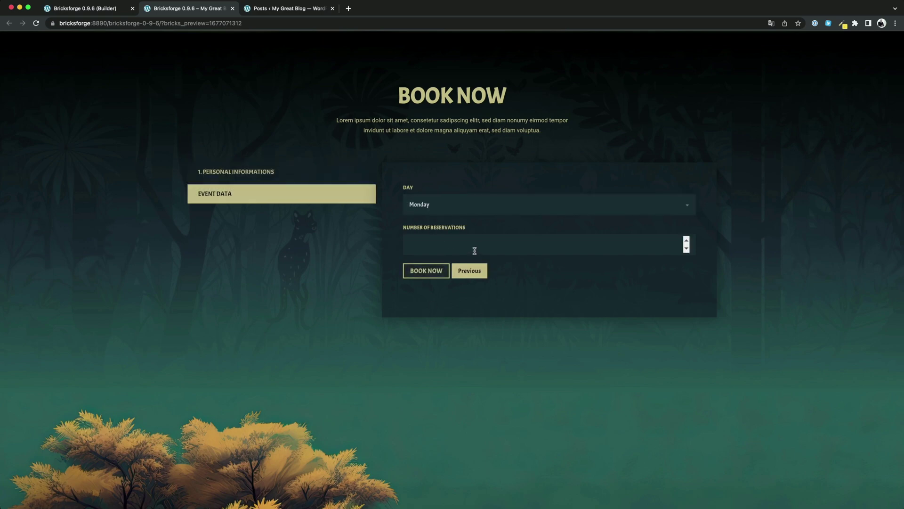
Book 5 reservations, then reload the WordPress Posts list to see the new draft
left_click(474, 250)
type("5")
left_click(520, 309)
left_click(423, 275)
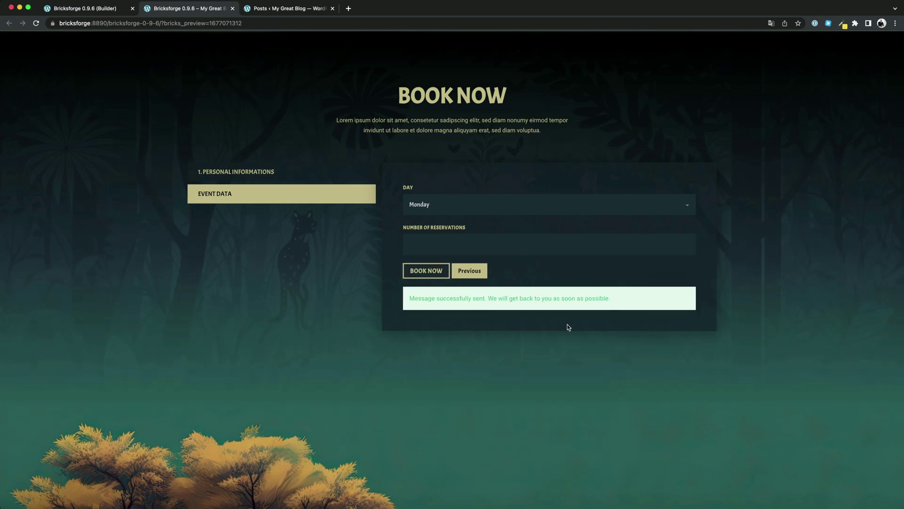
left_click(287, 10)
left_click(36, 24)
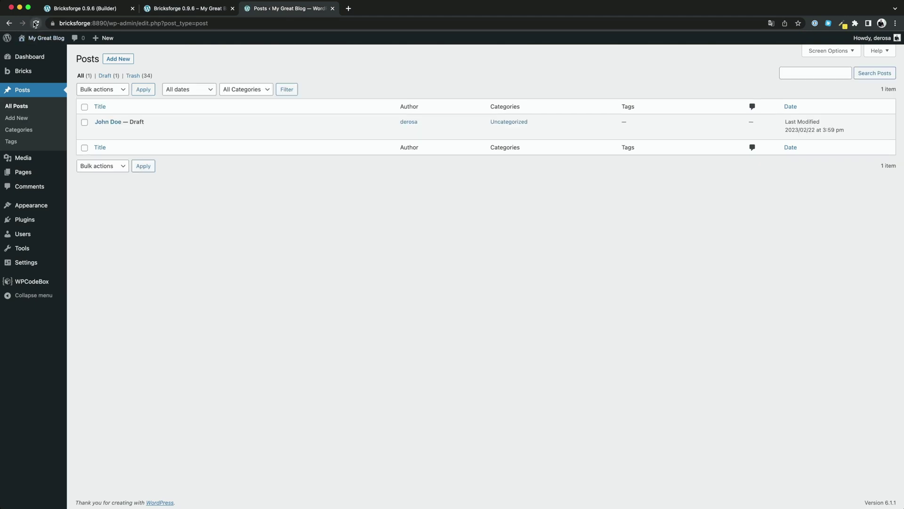
Open the new draft post and inspect its reservations custom field with value 5
left_click(116, 123)
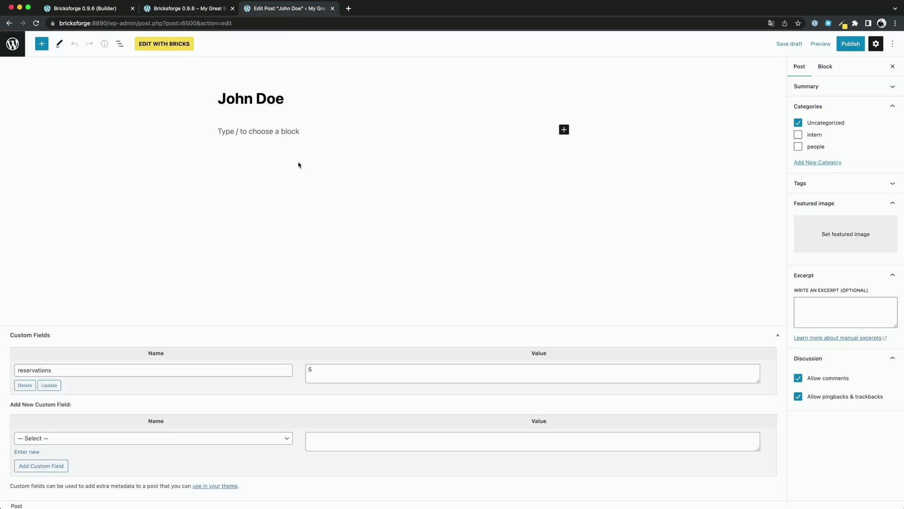
double_click(40, 371)
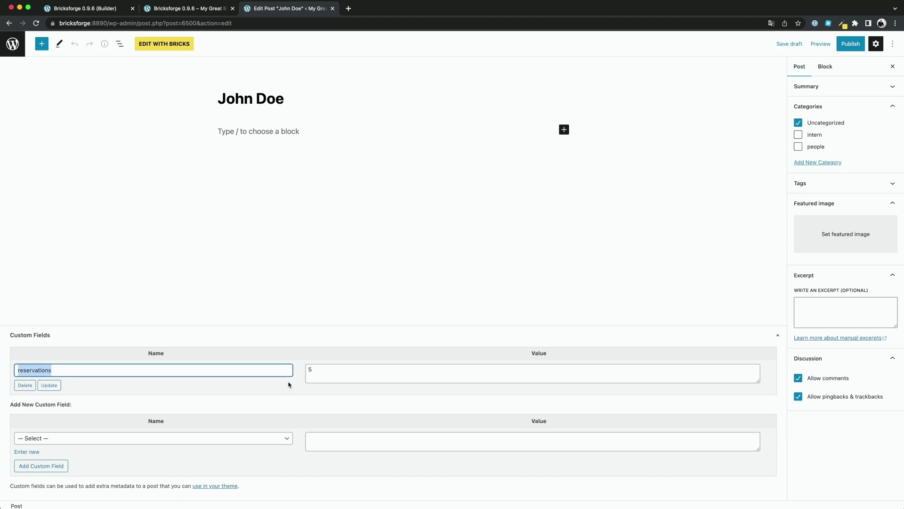
double_click(308, 370)
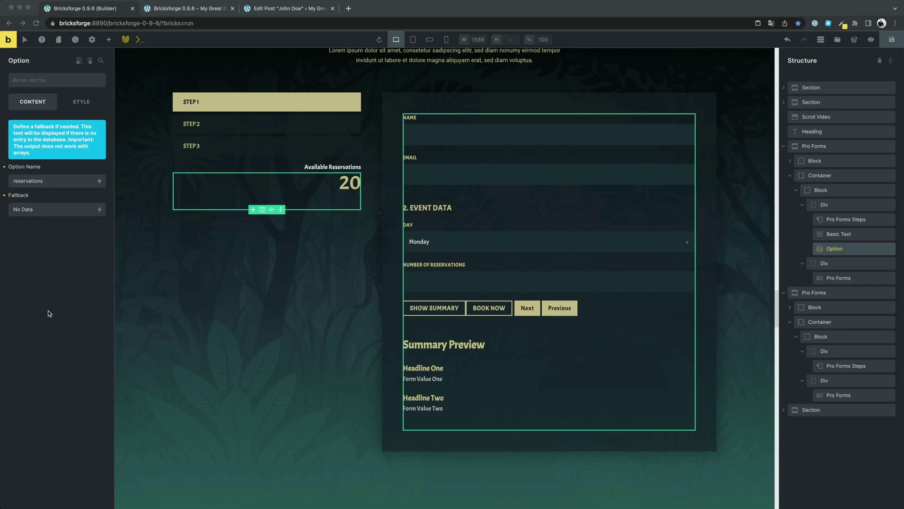
left_click(47, 319)
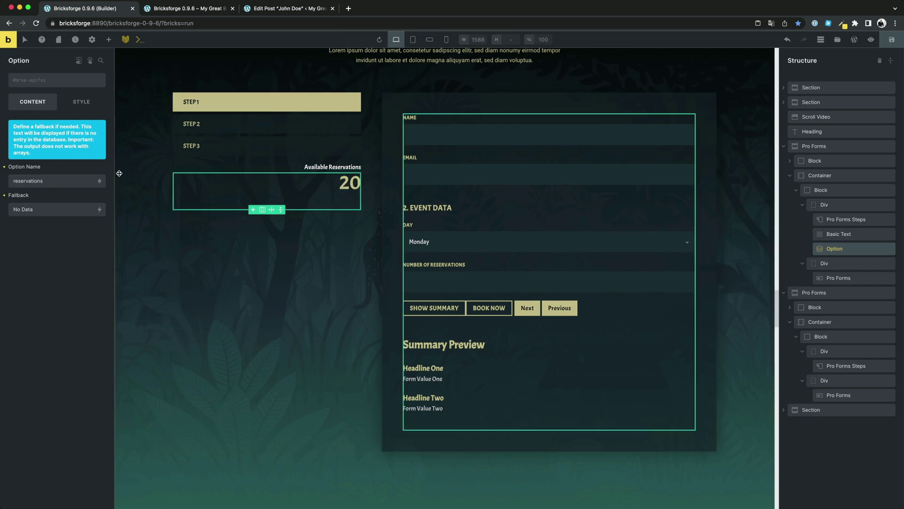
left_click(12, 62)
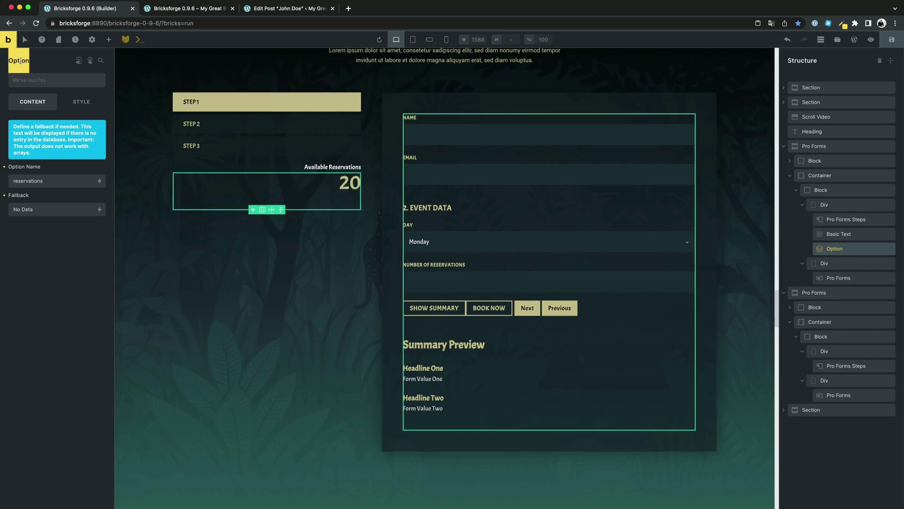
left_click(52, 182)
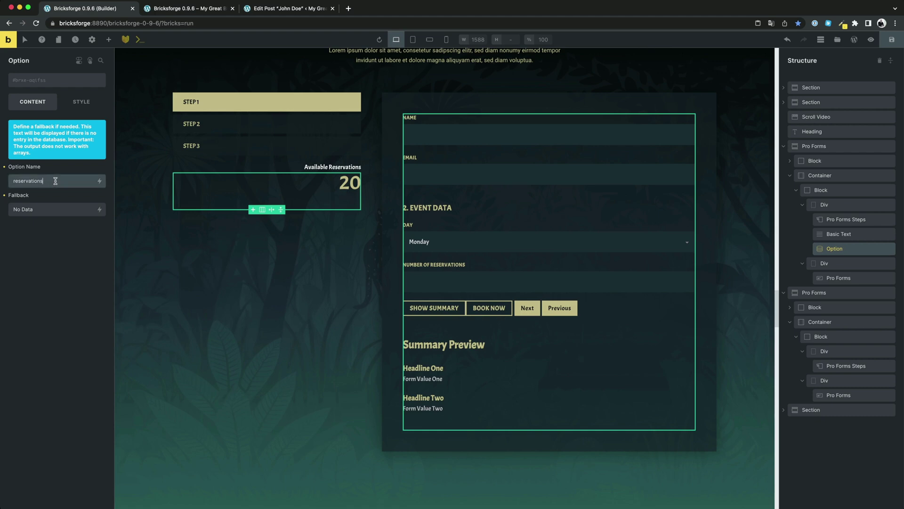
Add a Database: Update Option action set to Decrement Number, with the counter's ID as live update selector
left_click(445, 237)
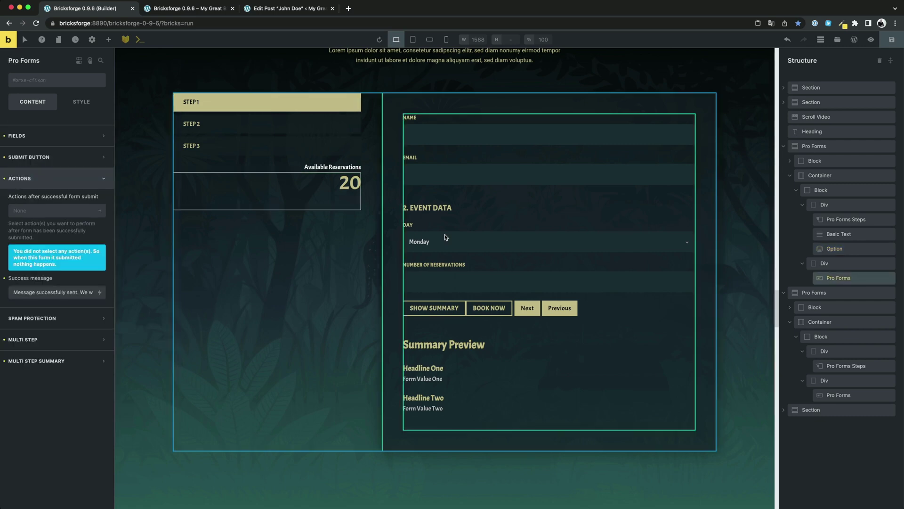
left_click(40, 211)
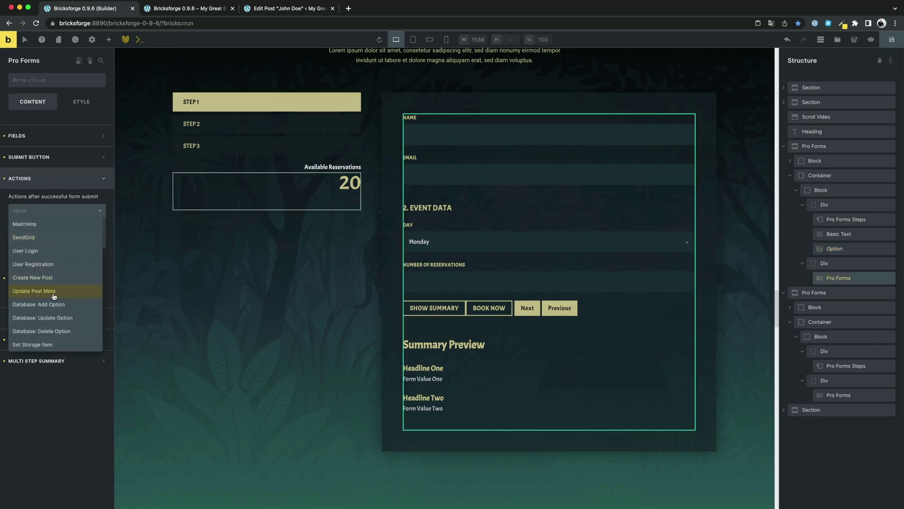
left_click(51, 318)
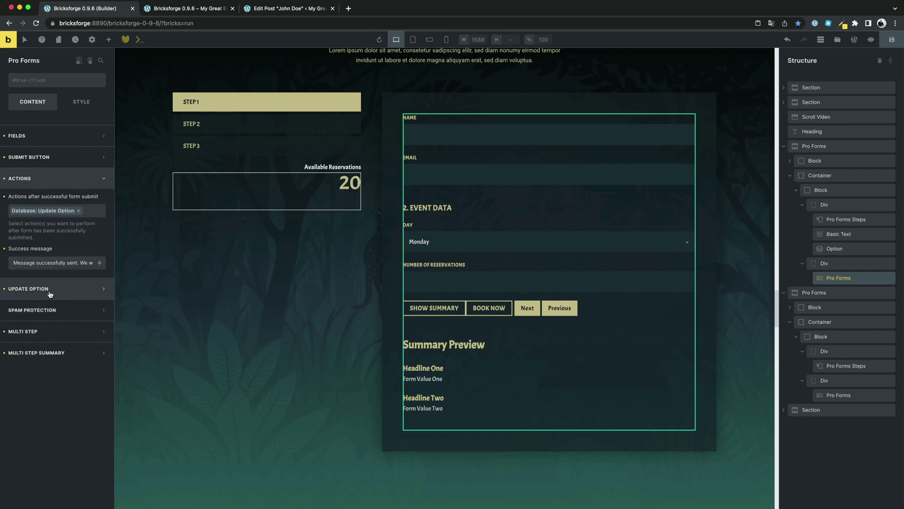
left_click(51, 293)
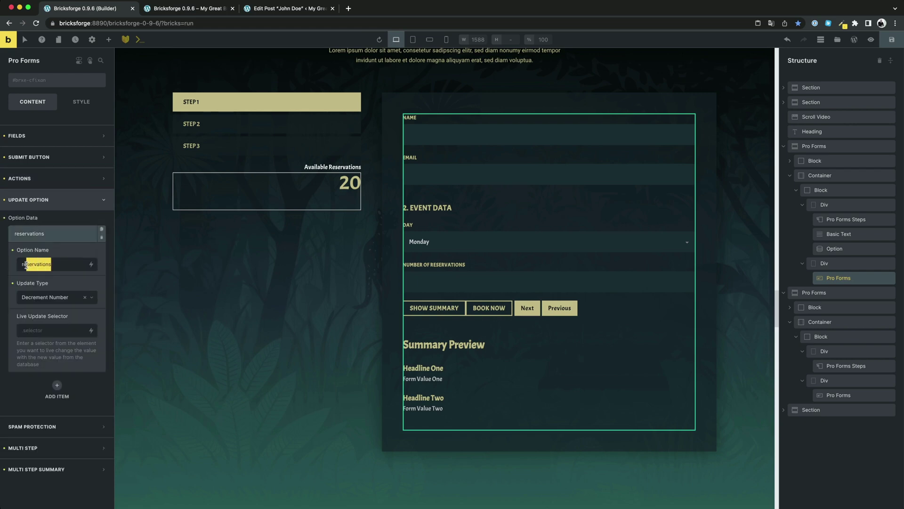
left_click(47, 297)
left_click(46, 338)
left_click(47, 331)
type("#brxe-aqiss")
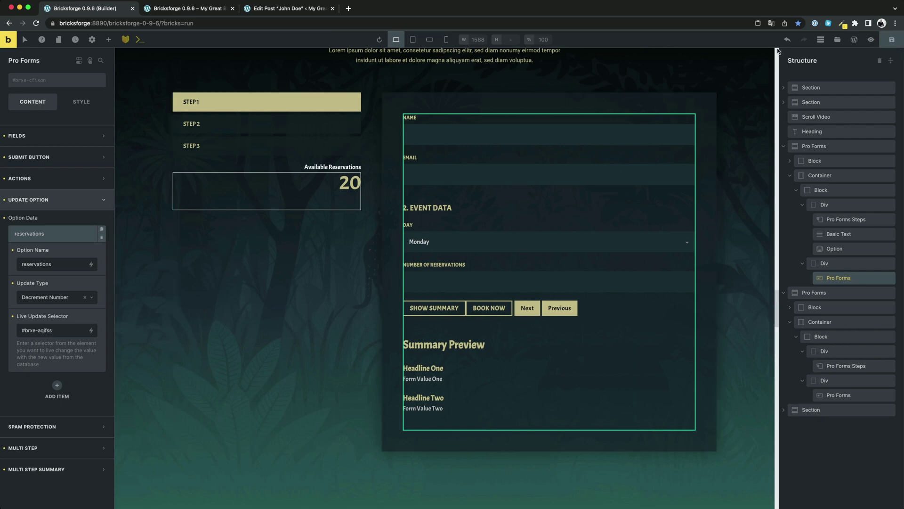
Book 1 reservation for Monday in the preview form and submit it with BOOK NOW
key("ctrl+Tab")
left_click(255, 276)
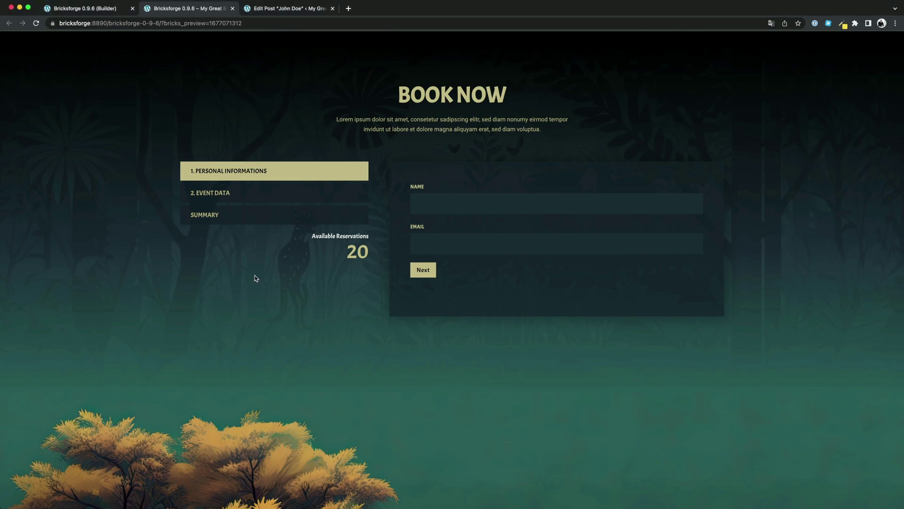
left_click(429, 273)
left_click(460, 248)
type("1")
left_click(450, 270)
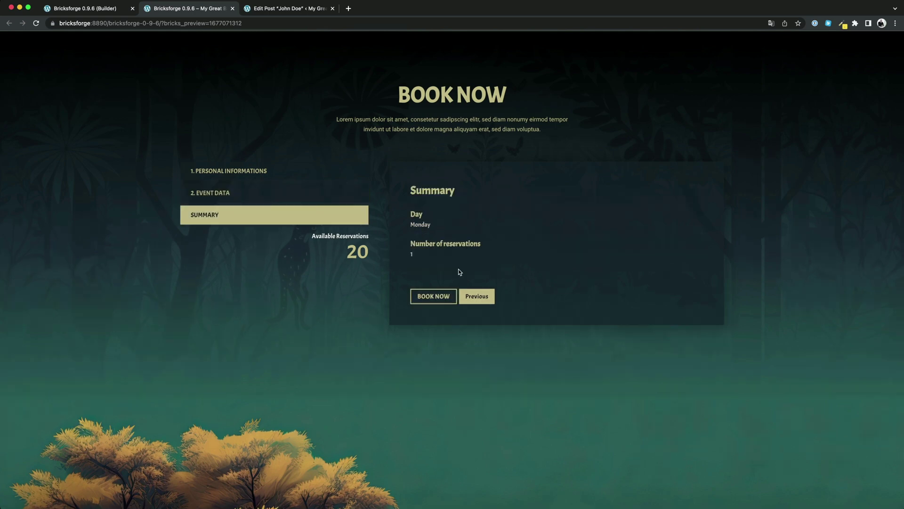
left_click(438, 302)
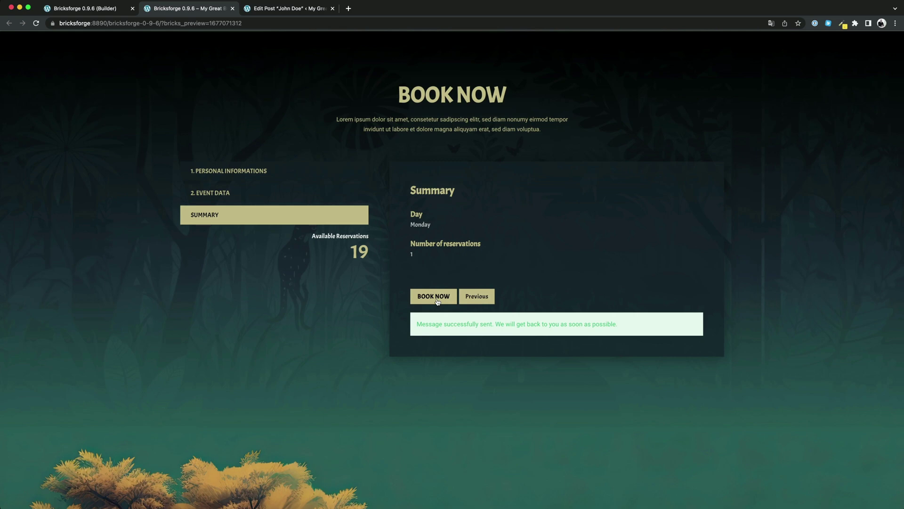
Confirm Available Reservations dropped to 19 and still reads 19 after reloading the page
left_click_drag(350, 252, 374, 253)
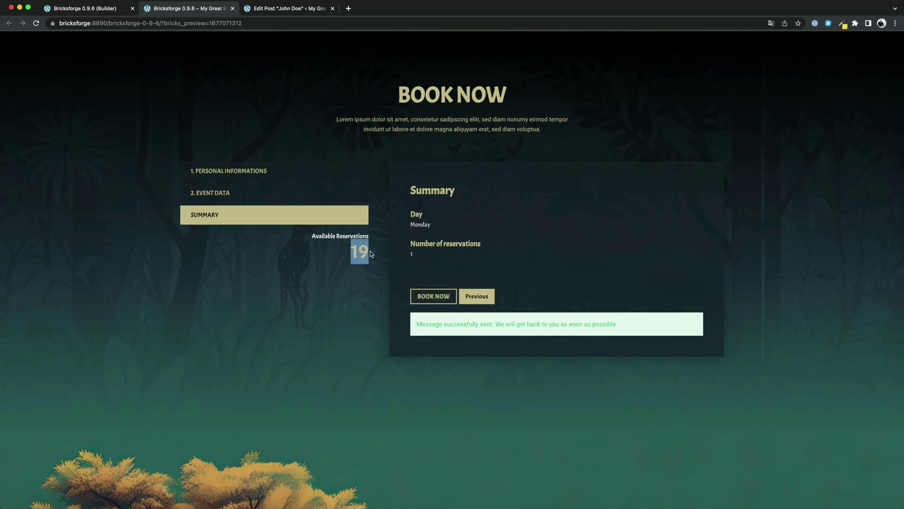
left_click(364, 289)
left_click(36, 23)
scroll(510, 249, "down", 15)
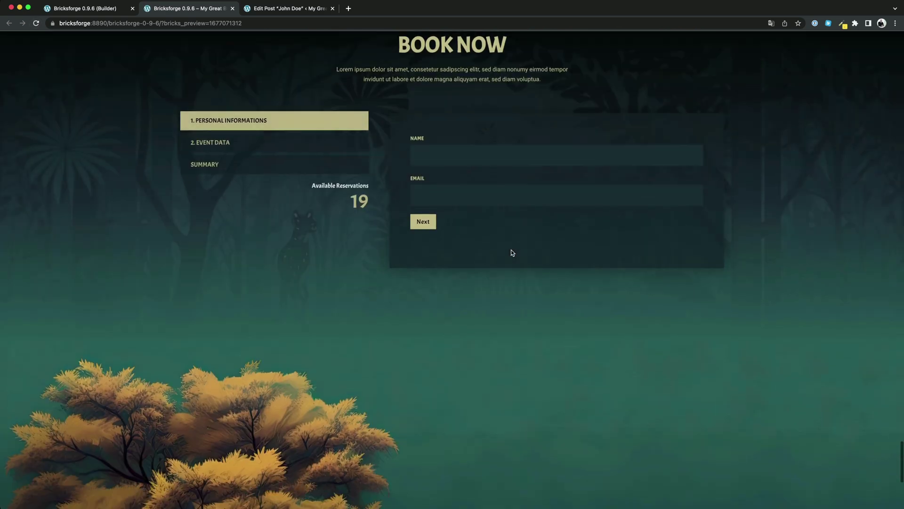
scroll(511, 250, "up", 2)
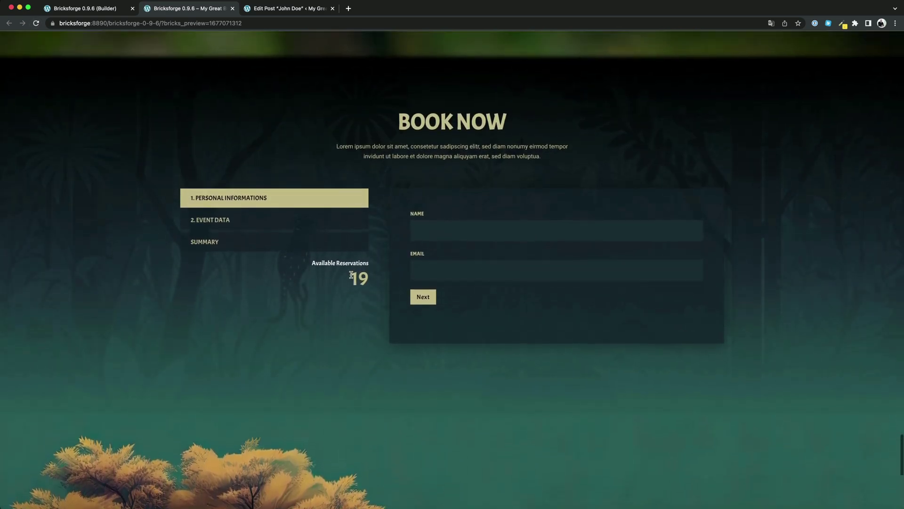
double_click(373, 276)
left_click(351, 307)
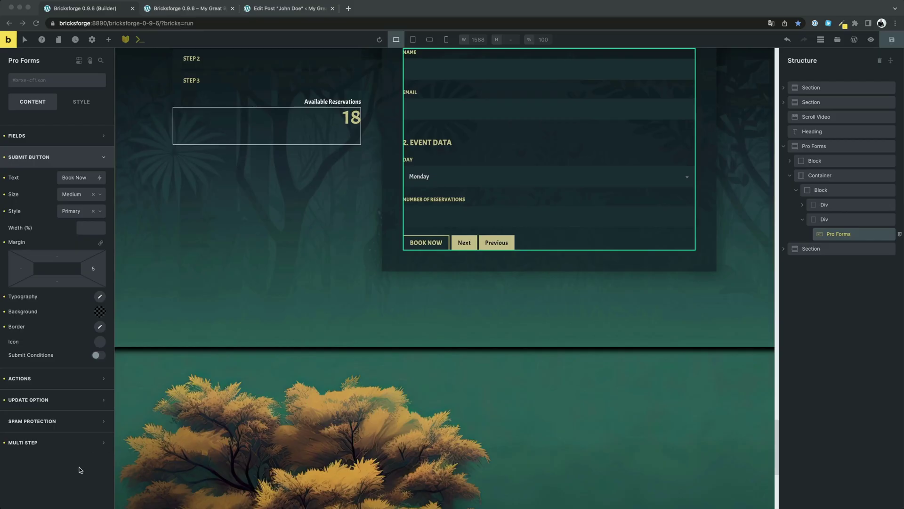
Enable Submit Conditions on the Pro Forms submit button and review the existing condition
left_click(78, 468)
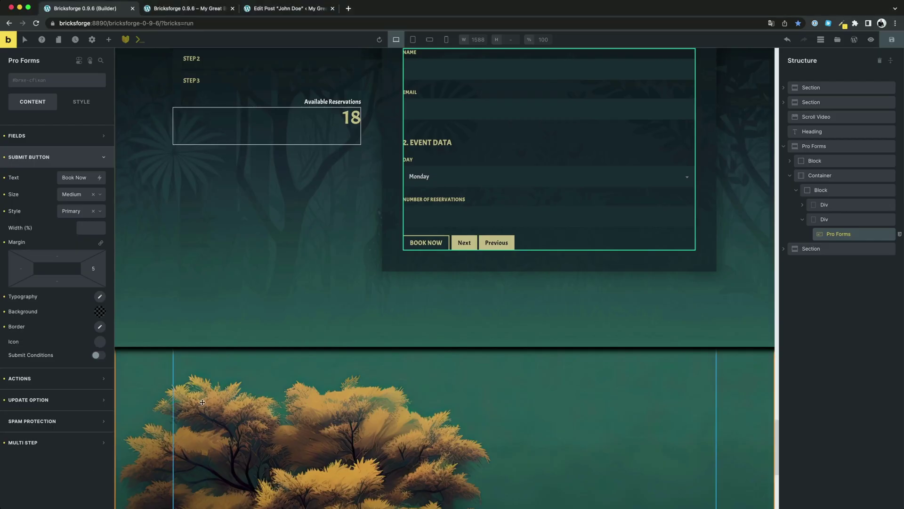
scroll(203, 396, "up", 2)
scroll(203, 397, "up", 1)
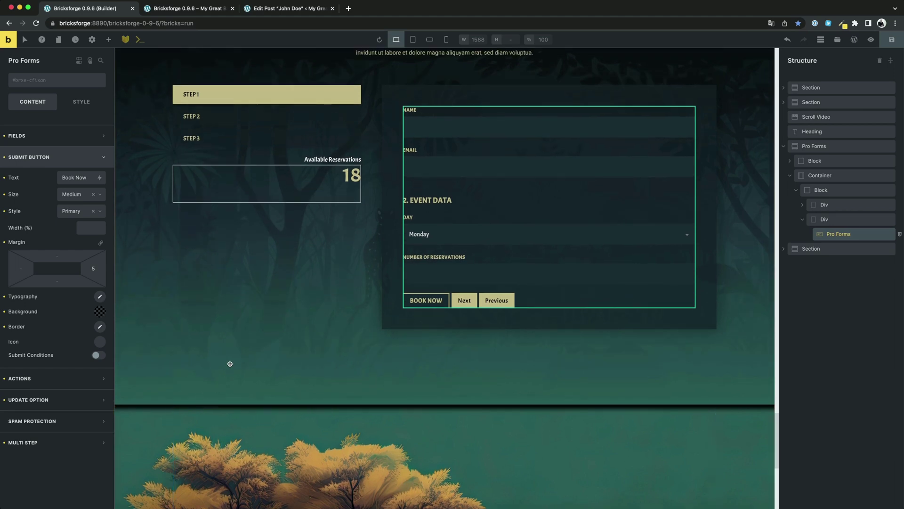
left_click(74, 161)
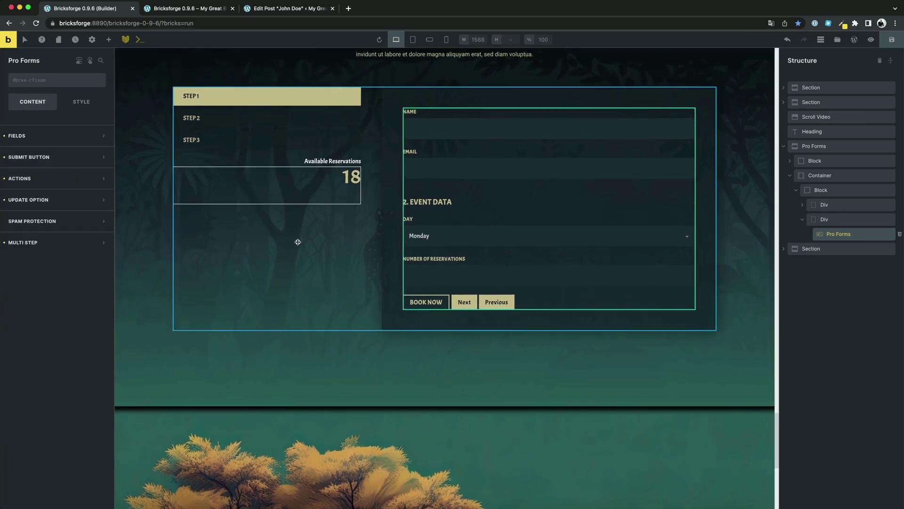
left_click(68, 160)
left_click(97, 355)
scroll(57, 333, "down", 3)
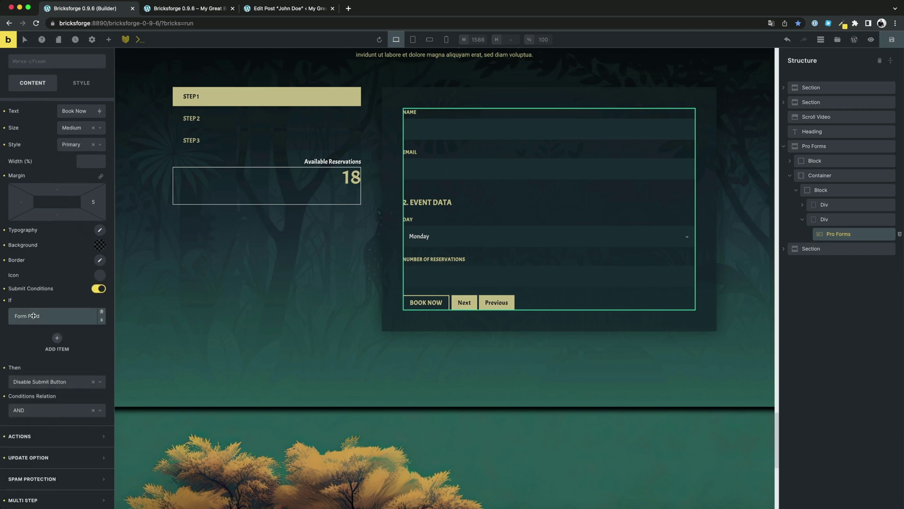
left_click(50, 317)
scroll(50, 317, "down", 3)
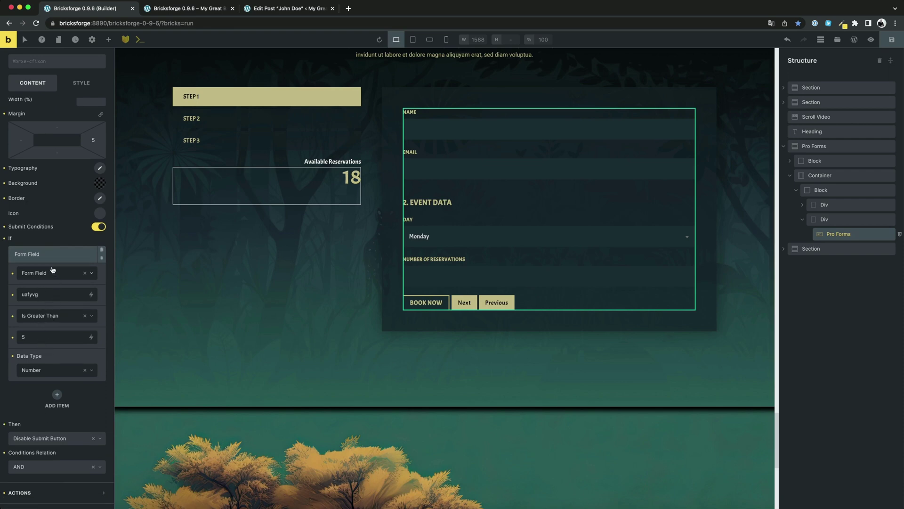
left_click(51, 255)
Add a second condition: Form Field c5dc71 Is Equal to Monday
left_click(57, 340)
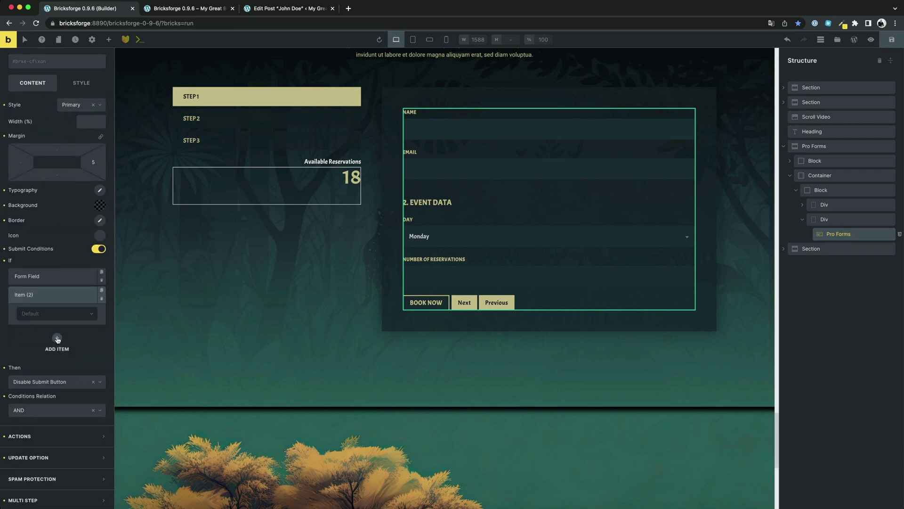
left_click(48, 315)
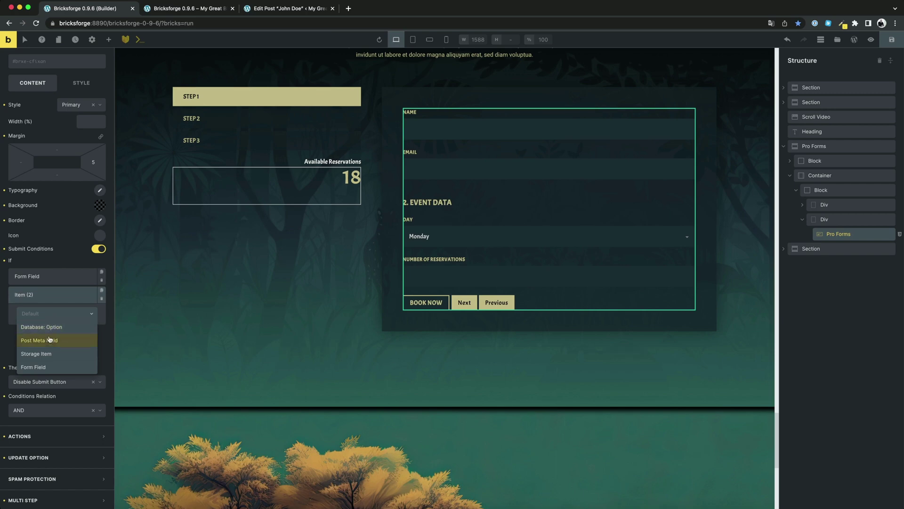
left_click(48, 366)
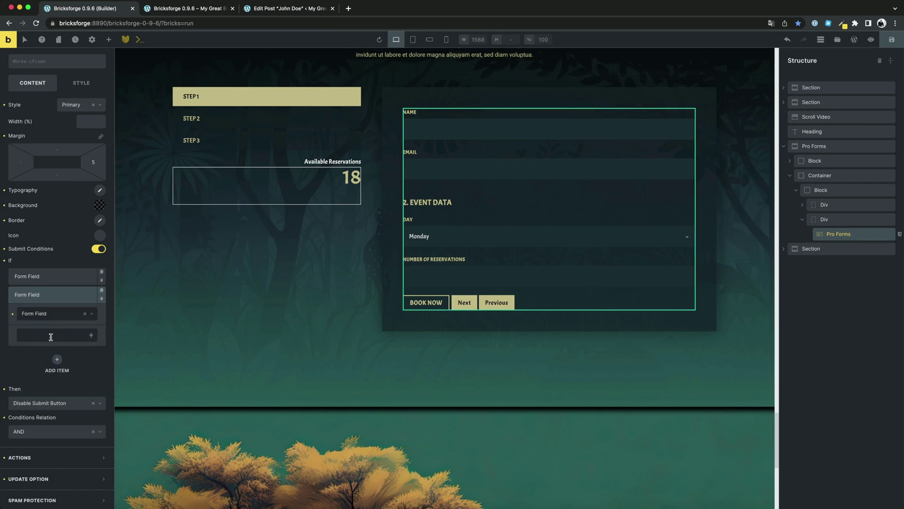
scroll(48, 339, "up", 1)
left_click(47, 348)
type("c5dc71")
scroll(47, 348, "down", 2)
left_click(49, 340)
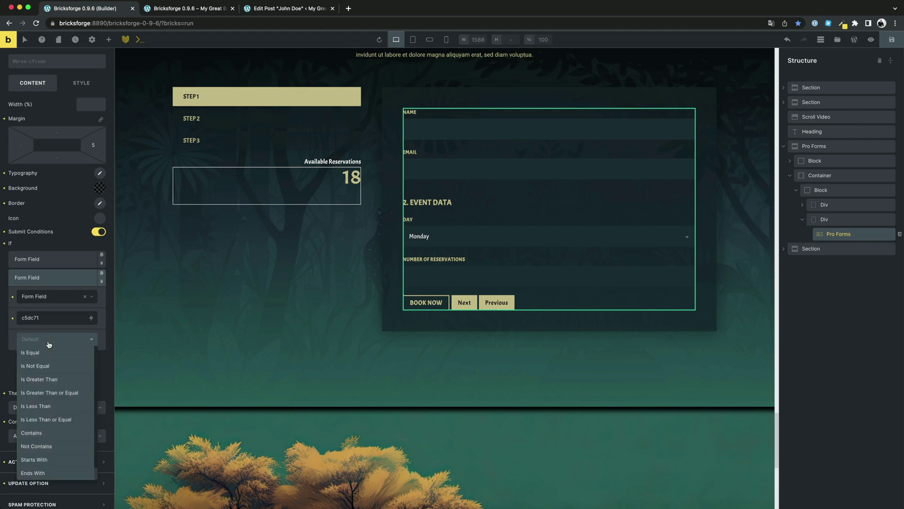
left_click(48, 353)
left_click(43, 360)
type("Monday")
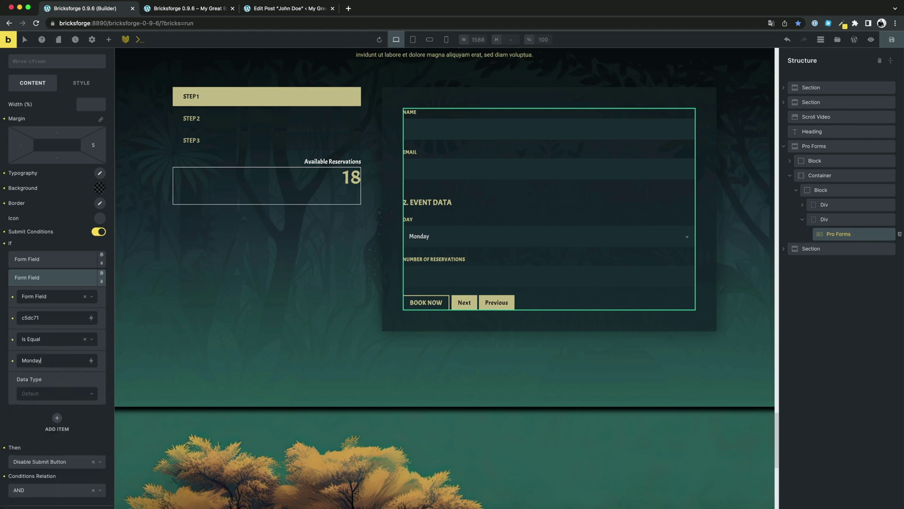
Set the condition's data type to String and keep Disable Submit Button as the action
left_click(49, 393)
left_click(48, 407)
scroll(46, 392, "down", 3)
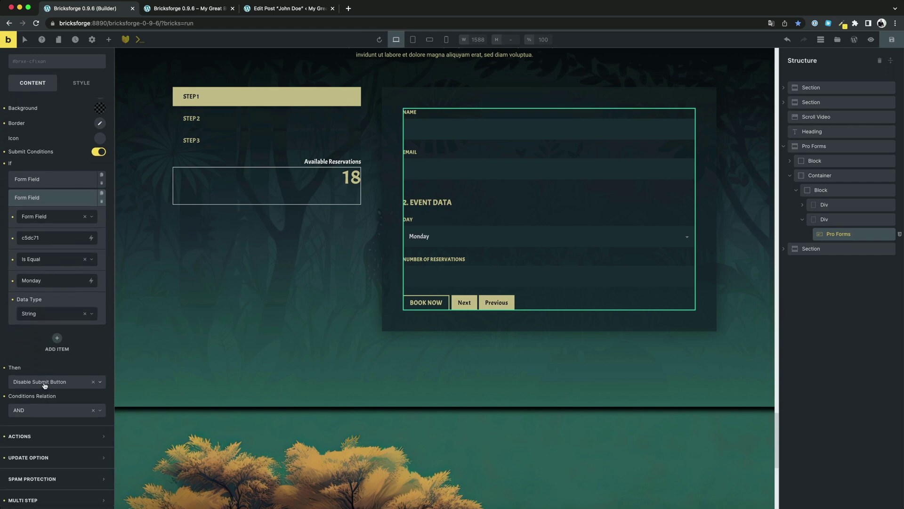
left_click(50, 384)
left_click(50, 384)
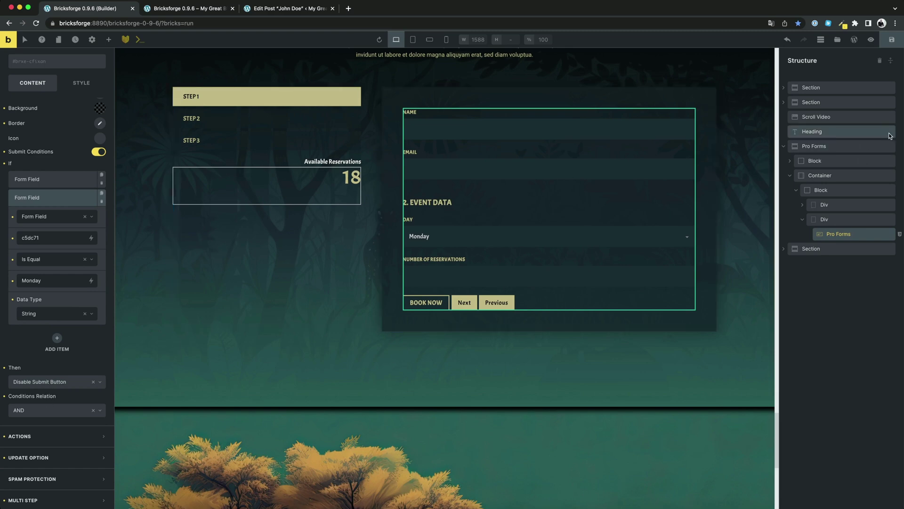
Set reservations to 6, confirm BOOK NOW is disabled for Monday, then switch Day to Wednesday
key("ctrl+Tab")
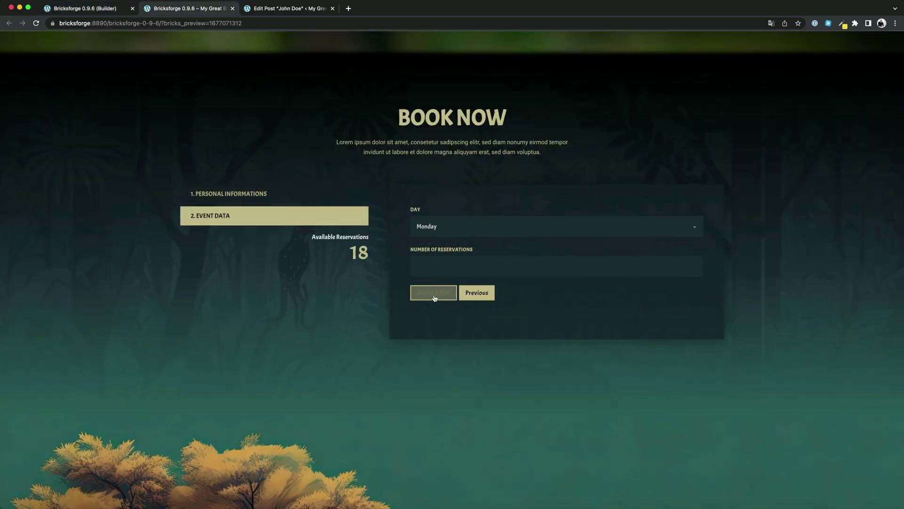
left_click(695, 262)
left_click(695, 262)
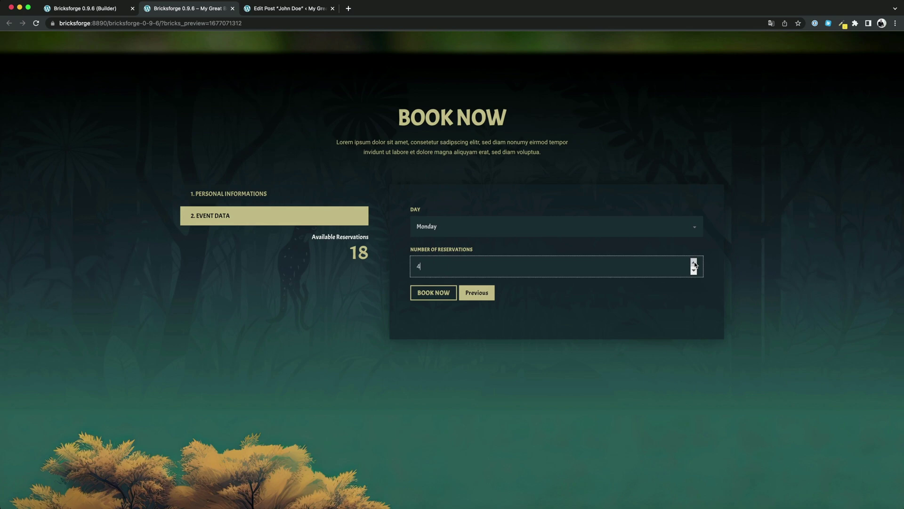
double_click(434, 294)
left_click(438, 300)
triple_click(438, 300)
left_click(439, 301)
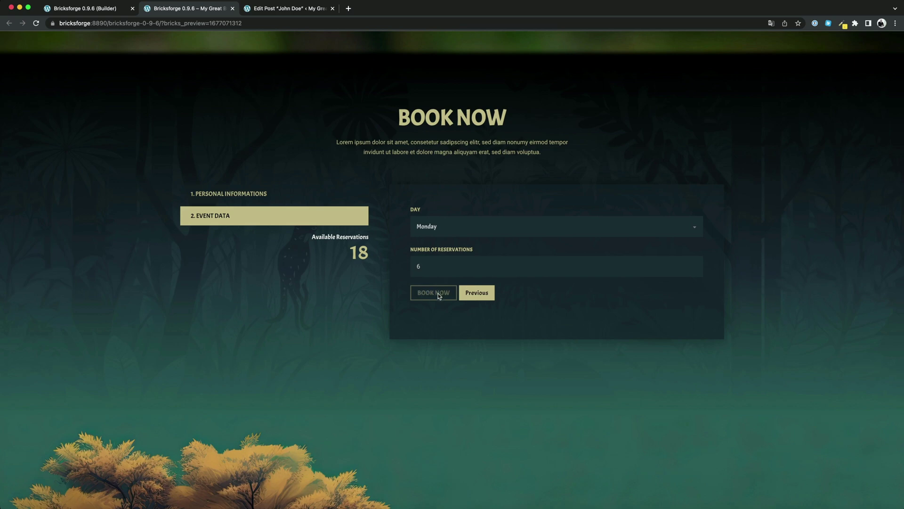
left_click(517, 229)
key("Down")
key("Down")
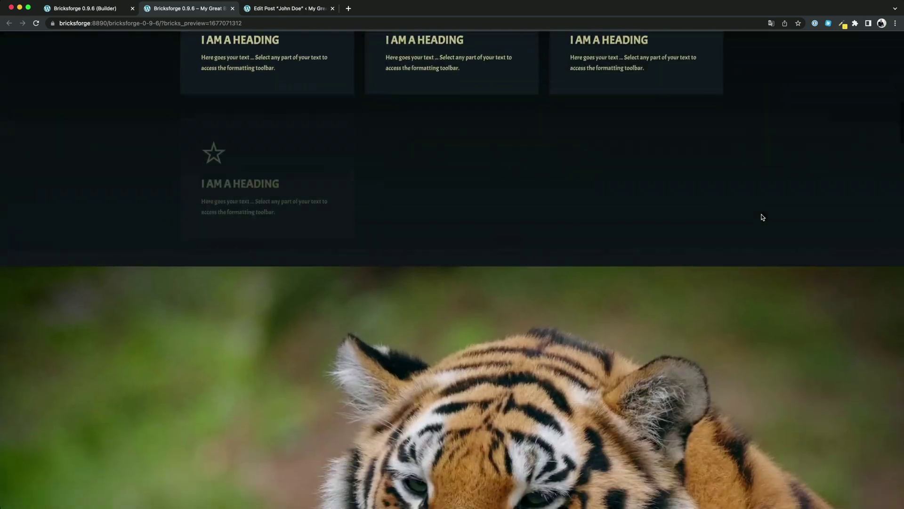
Scroll the preview through the tiger scroll video to the fully animated EXPERIENCES heading
scroll(763, 217, "down", 5)
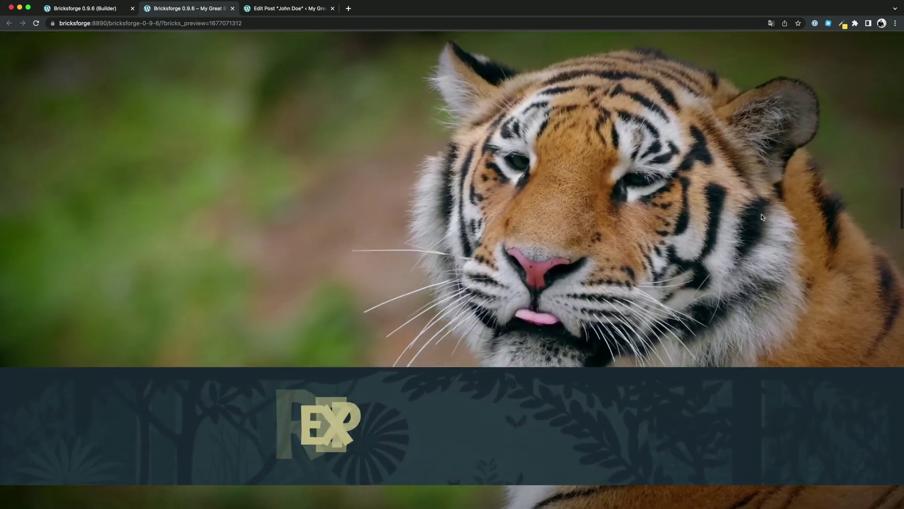
scroll(763, 217, "down", 5)
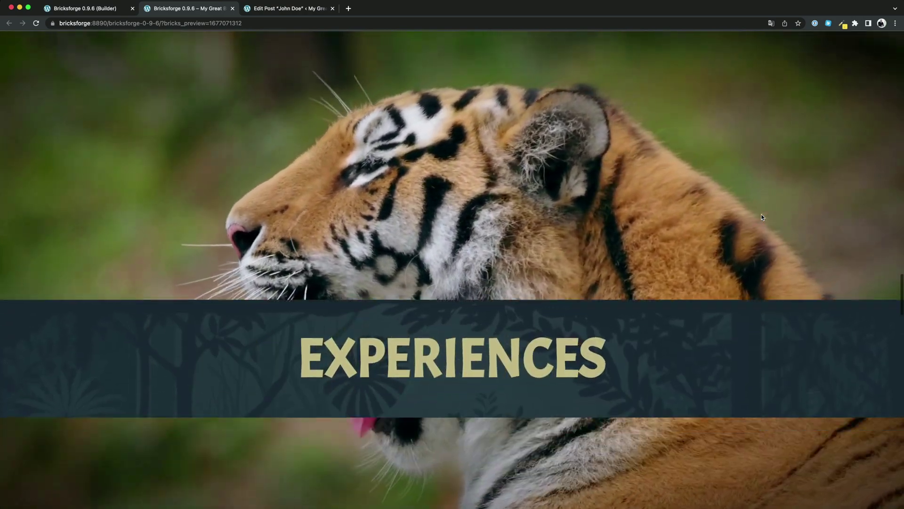
scroll(761, 214, "down", 10)
Add a Scroll Video element above the heading using wasserfall-69696.mp4 from the Media Library
key("ctrl+shift+Tab")
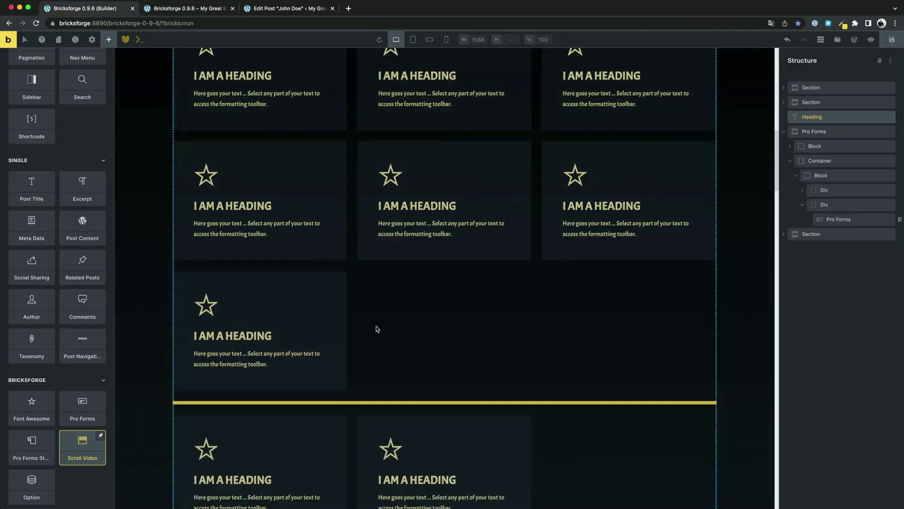
left_click_drag(423, 307, 805, 116)
left_click(79, 141)
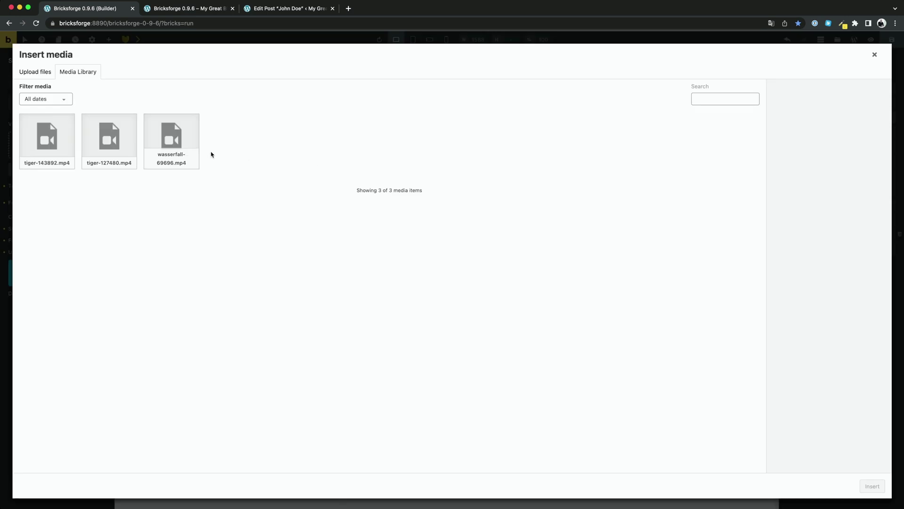
left_click(194, 153)
left_click(873, 486)
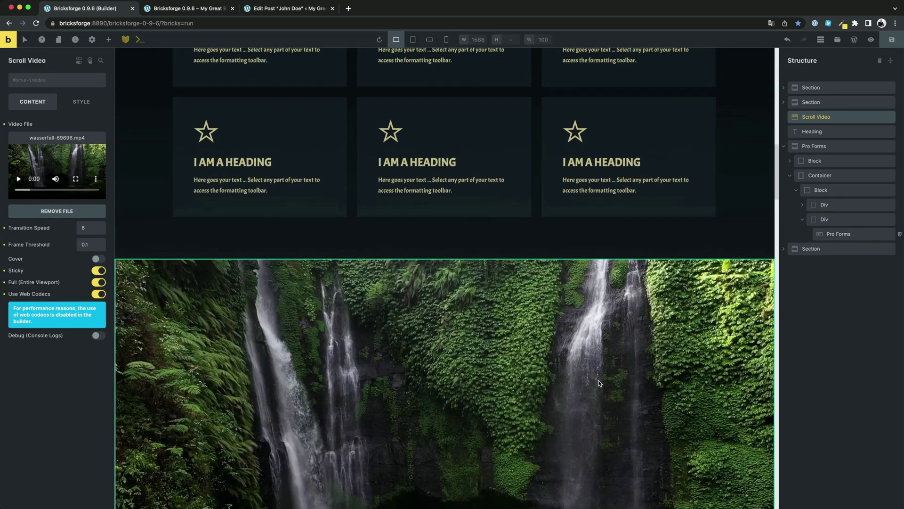
scroll(598, 382, "down", 3)
scroll(599, 382, "up", 1)
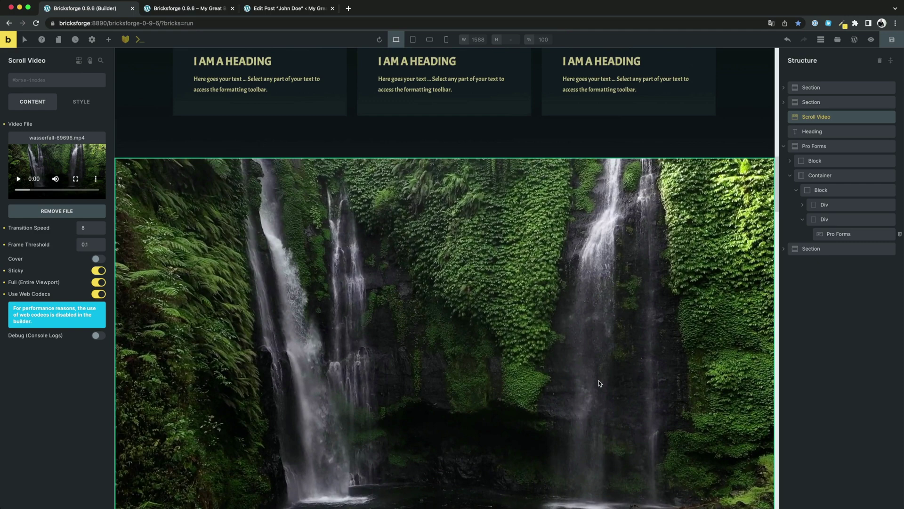
Check the waterfall footage behind the EXPERIENCES band in the front-end preview
key("ctrl+Tab")
scroll(761, 323, "down", 10)
scroll(763, 323, "down", 10)
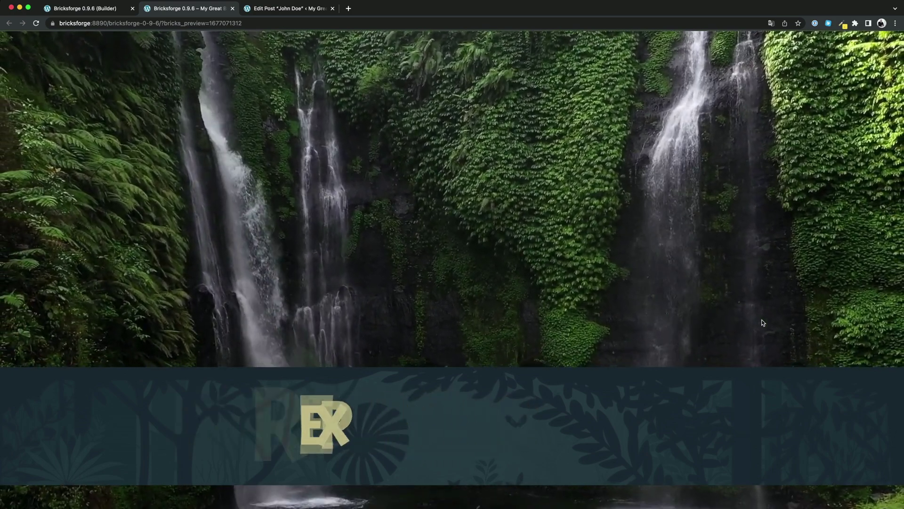
scroll(763, 323, "up", 8)
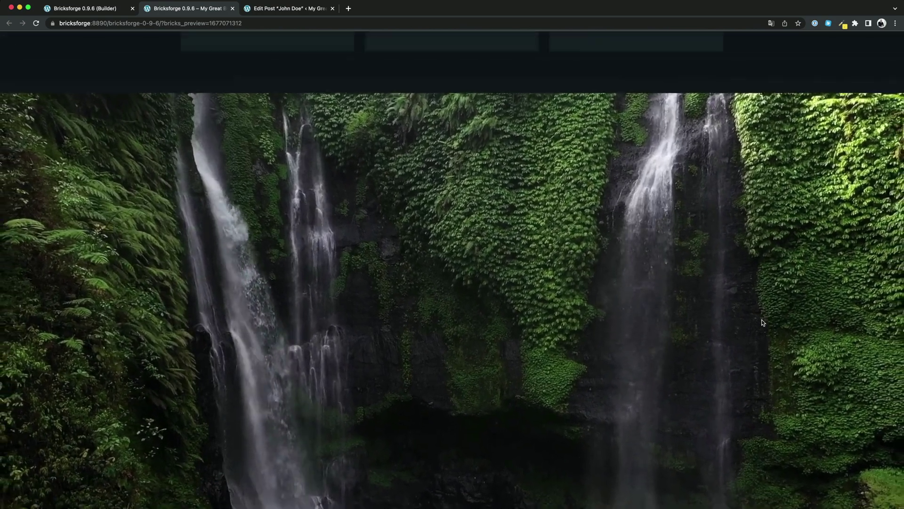
scroll(763, 323, "down", 6)
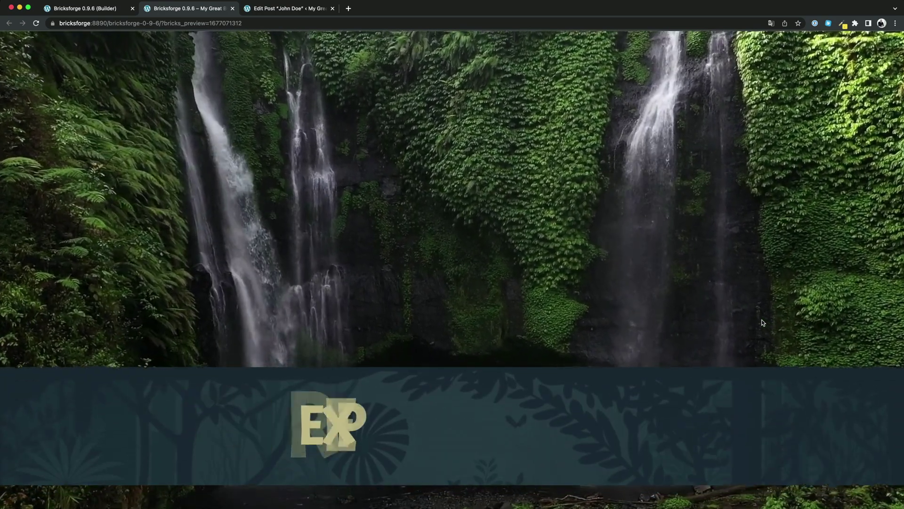
scroll(763, 324, "down", 7)
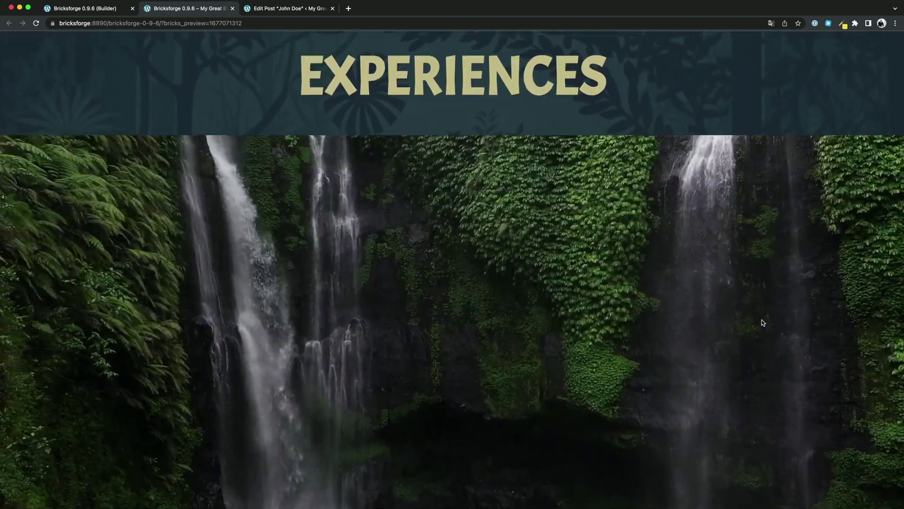
scroll(763, 322, "up", 8)
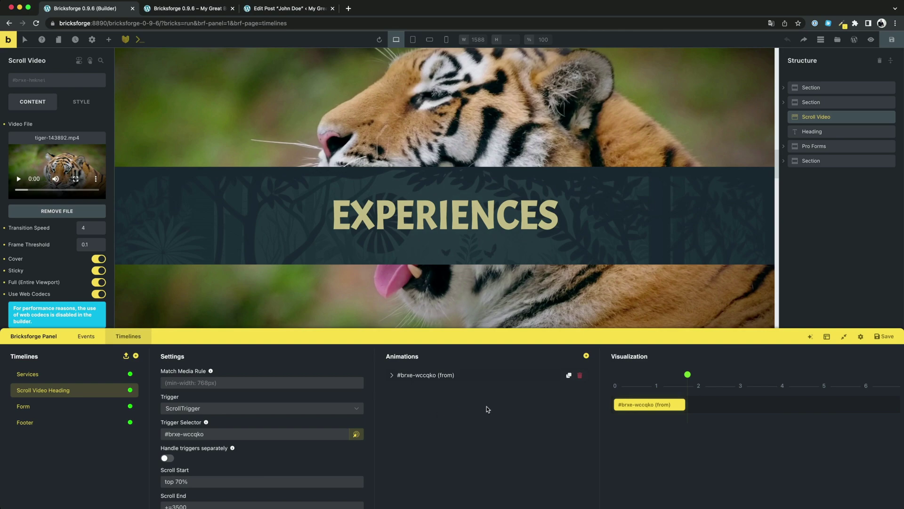
Put the Bricksforge panel in Focus Mode and replay the EXPERIENCES heading animation
left_click(810, 337)
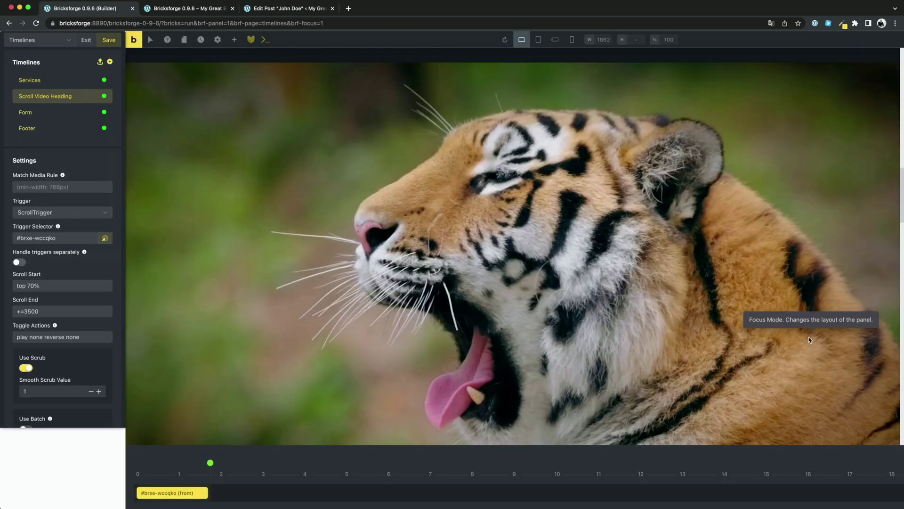
scroll(455, 301, "down", 10)
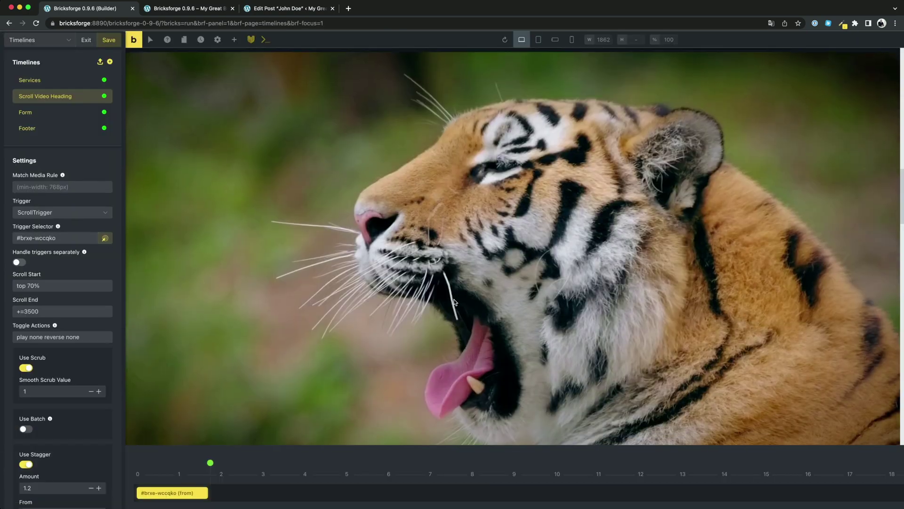
scroll(455, 301, "down", 2)
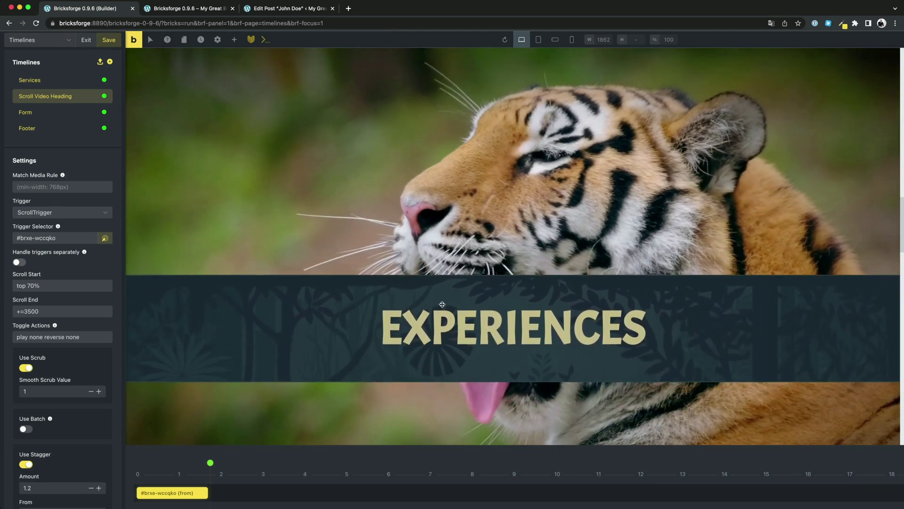
mouse_move(203, 463)
left_mouse_down()
mouse_move(144, 463)
mouse_move(204, 463)
left_mouse_up()
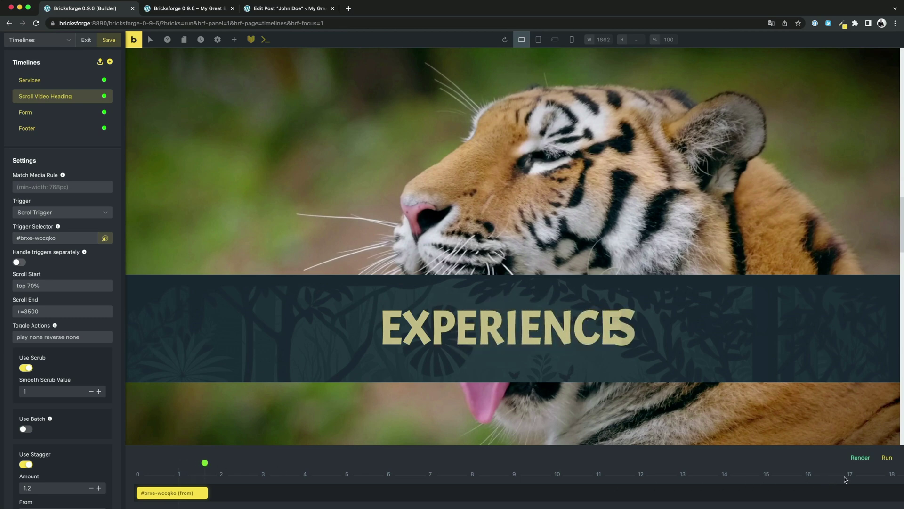
left_click(886, 458)
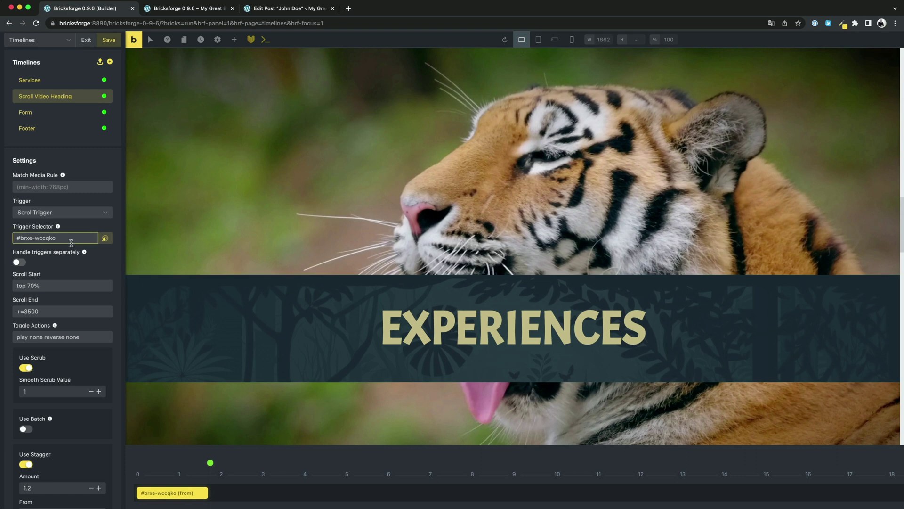
Switch the Bricksforge panel from Timelines to the Events settings
scroll(70, 240, "down", 5)
scroll(72, 245, "down", 3)
scroll(72, 244, "up", 8)
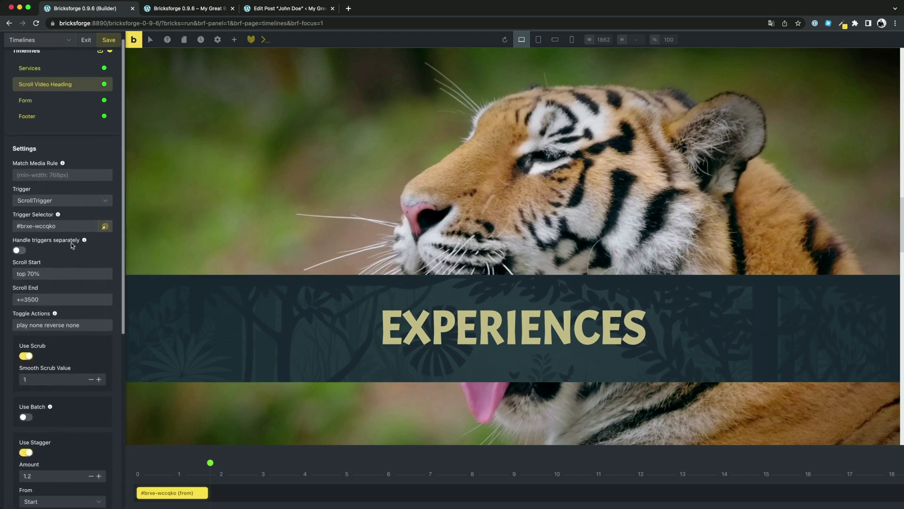
left_click(56, 40)
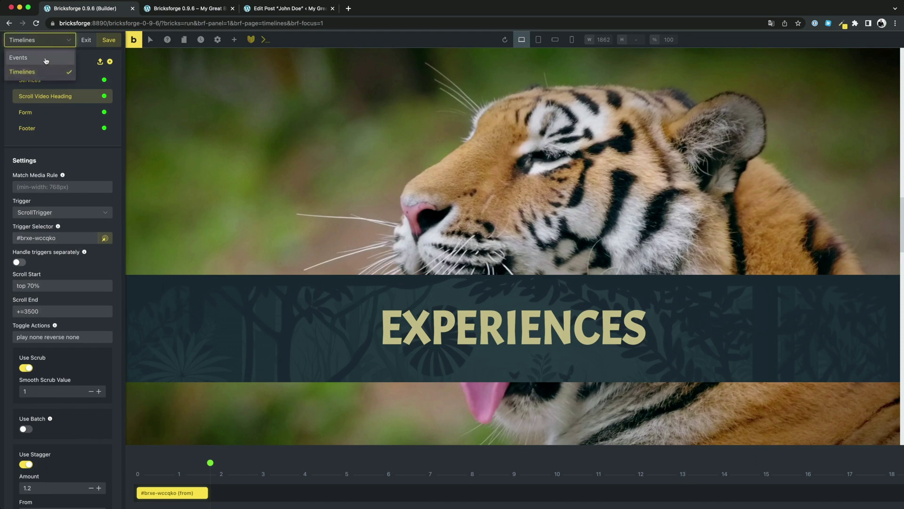
left_click(46, 61)
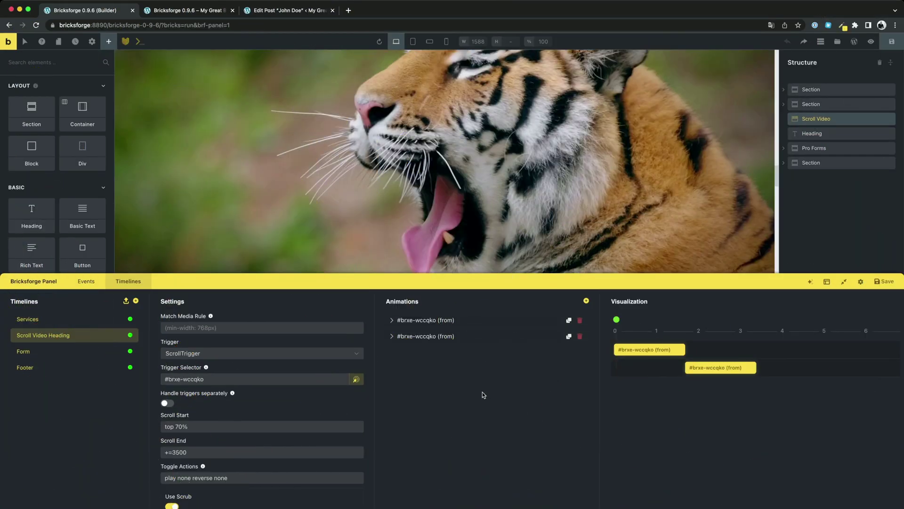
Move Scroll Video Heading below Footer, then disable and re-enable the Services timeline
left_click_drag(60, 338, 60, 367)
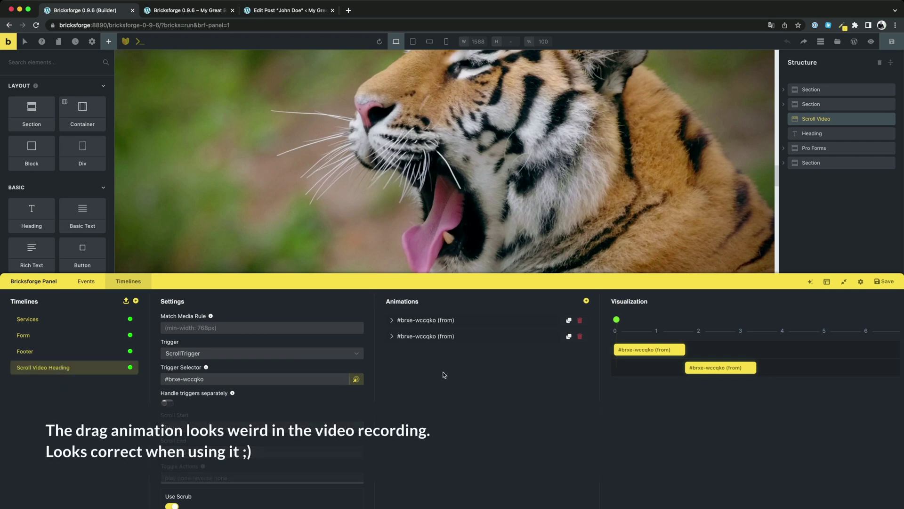
left_click_drag(444, 333, 436, 336)
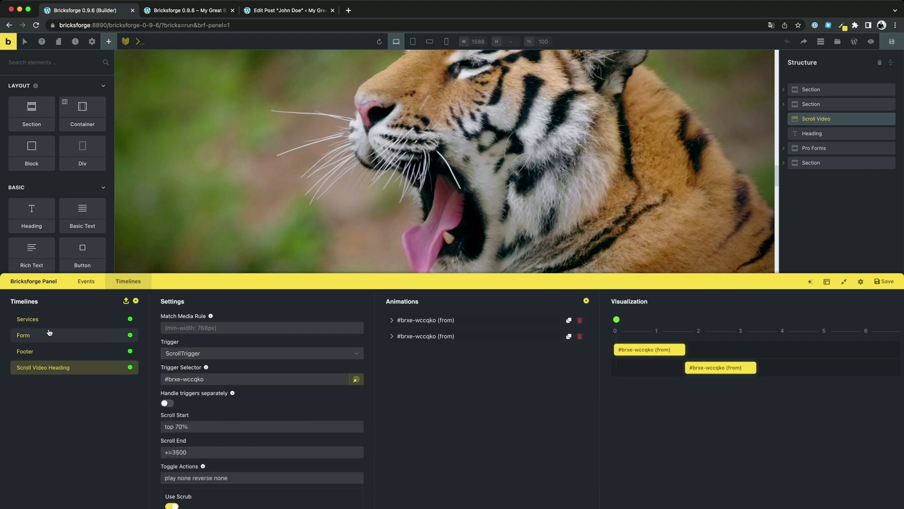
left_click(64, 321)
right_click(65, 323)
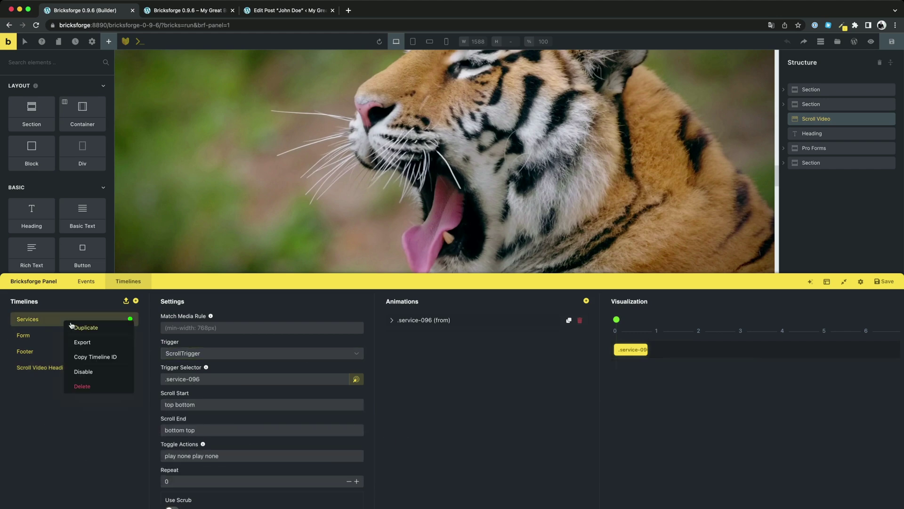
left_click(89, 372)
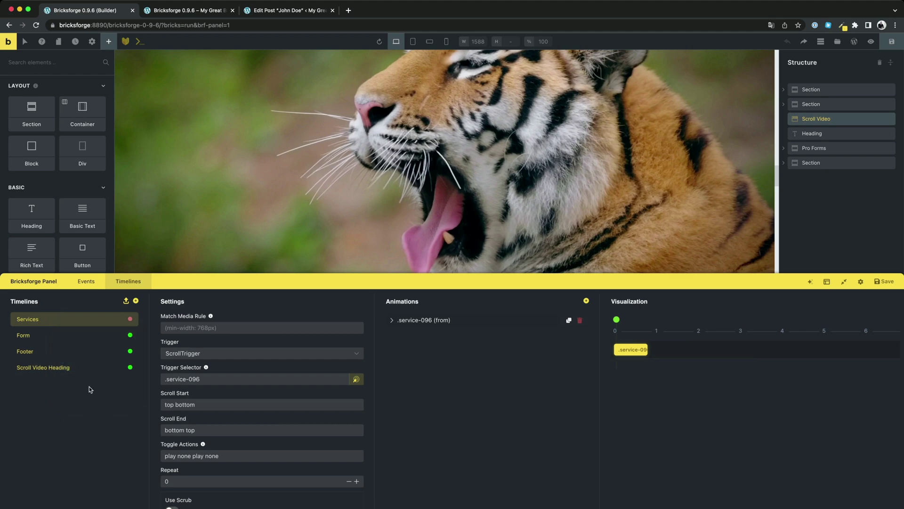
left_click(131, 320)
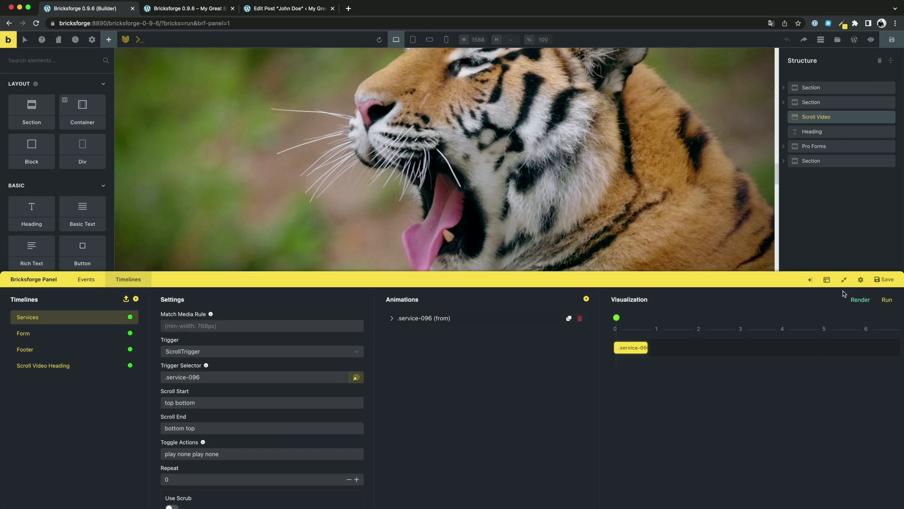
left_click(861, 281)
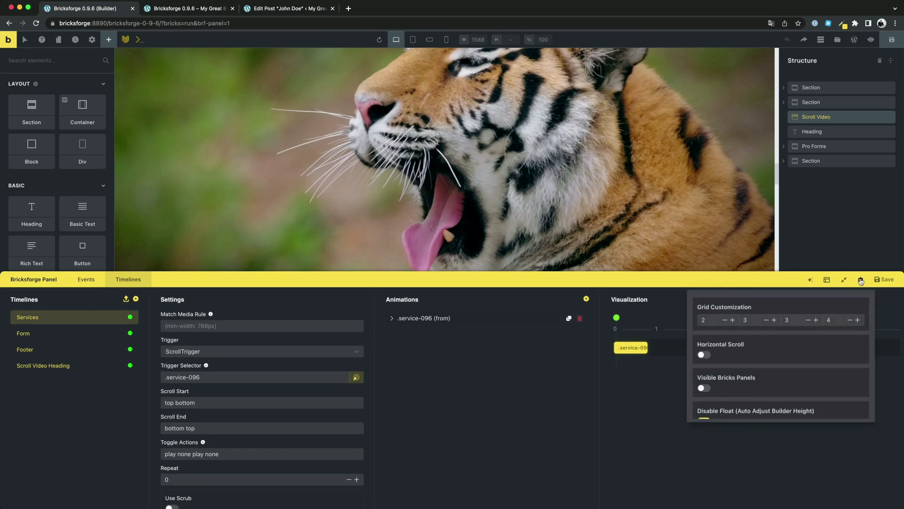
left_click(705, 355)
left_click(593, 378)
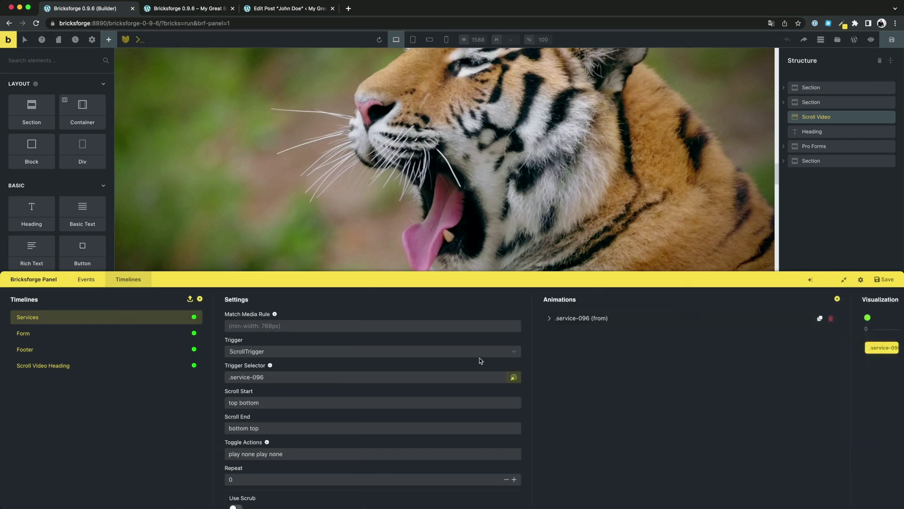
scroll(481, 358, "right", 10)
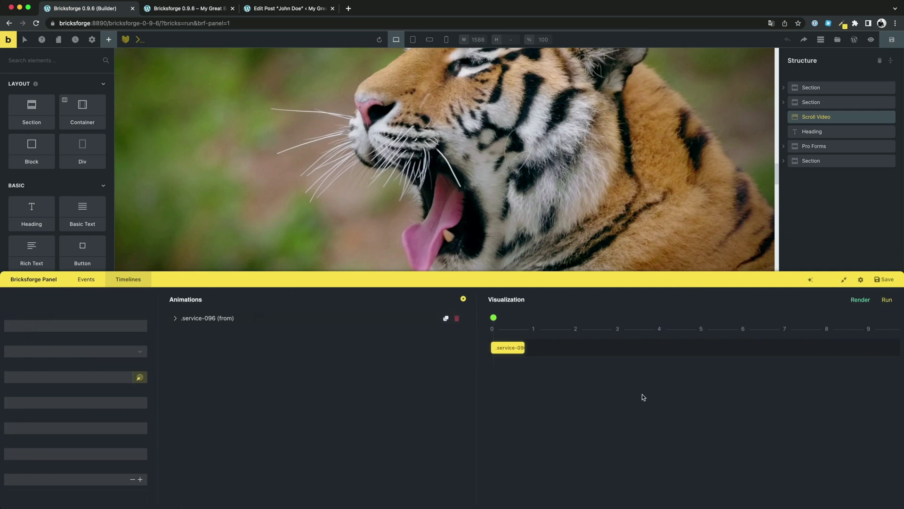
scroll(640, 394, "left", 7)
scroll(636, 396, "left", 4)
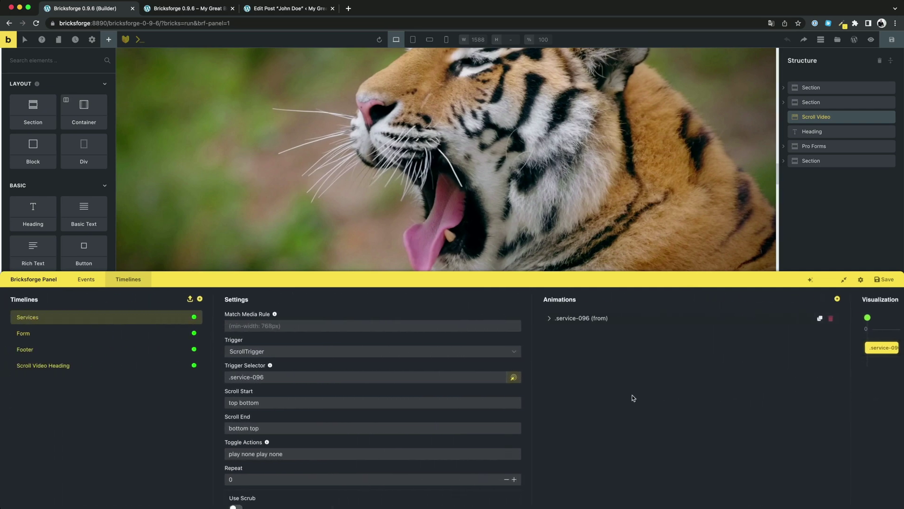
left_click(861, 280)
left_click_drag(737, 399, 703, 399)
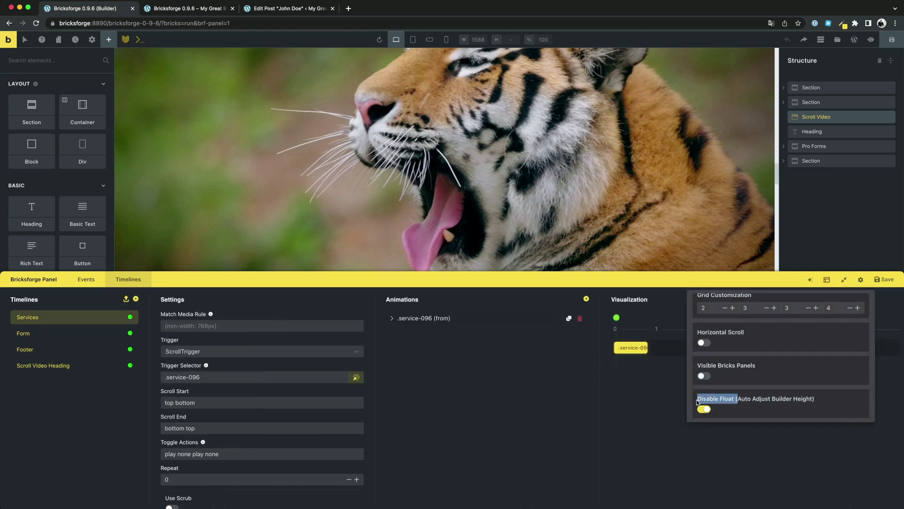
left_click(502, 400)
scroll(82, 189, "down", 15)
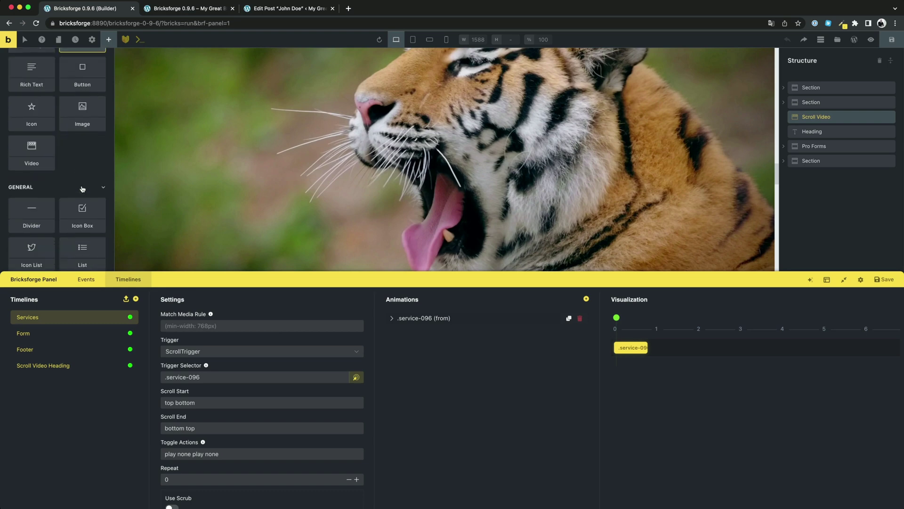
scroll(82, 190, "down", 8)
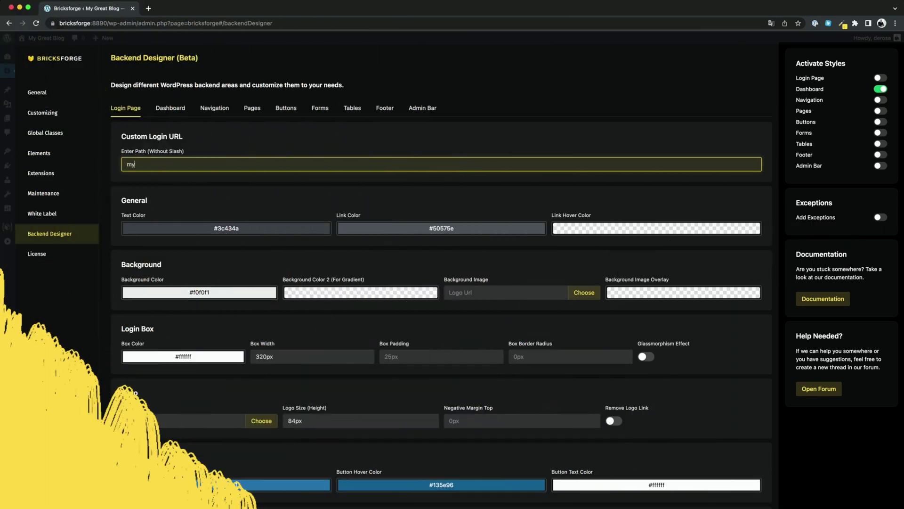
Change the custom login path to my-new-backend and add exceptions using If URL Contains
type("-new-backend")
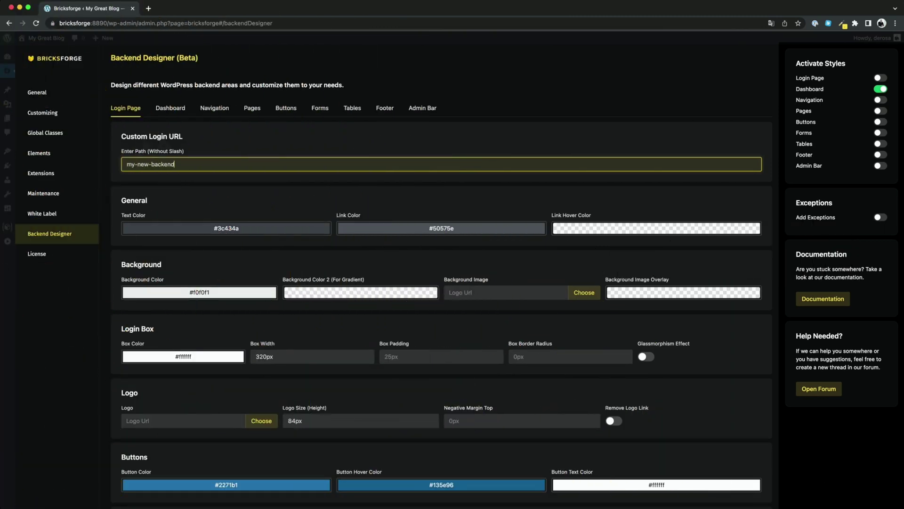
left_click(881, 217)
left_click(864, 237)
left_click(846, 251)
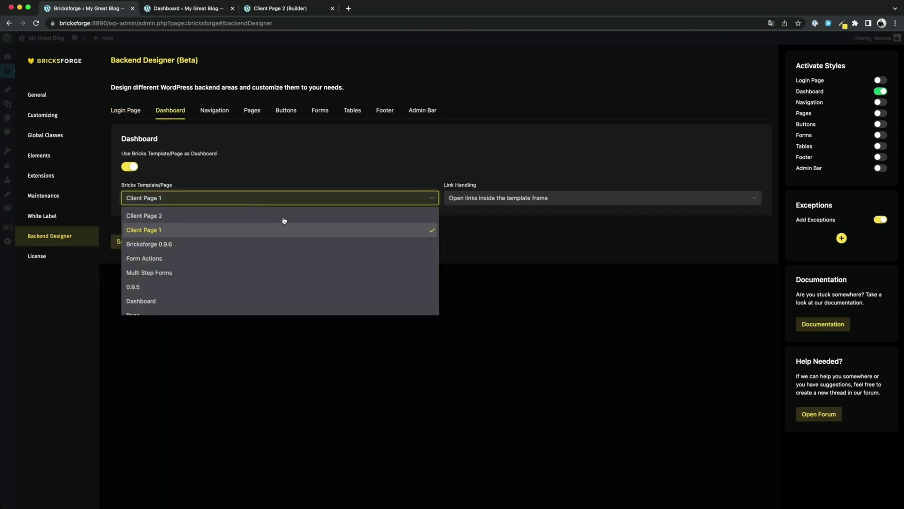
Keep Client Page 1 as Dashboard template with links opening inside the template frame
scroll(301, 248, "down", 3)
scroll(302, 247, "up", 3)
left_click(464, 273)
left_click(597, 200)
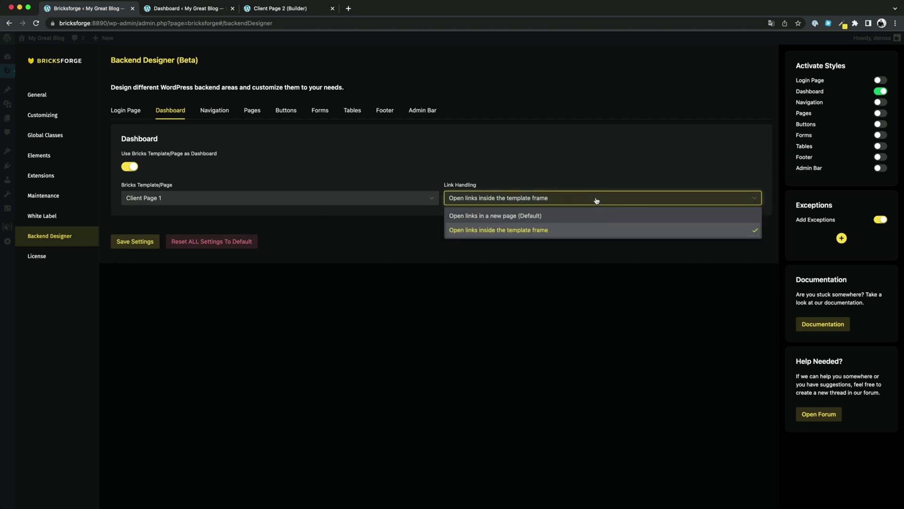
left_click(597, 200)
left_click(189, 7)
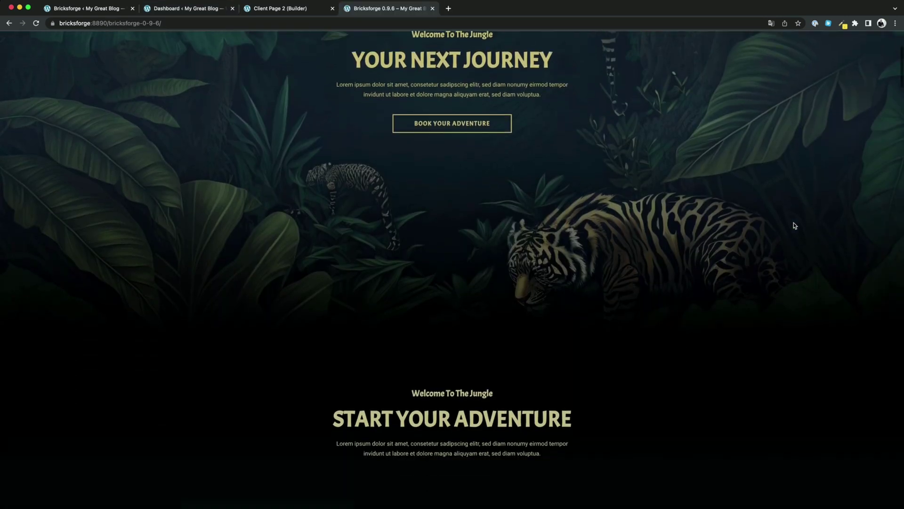
Scroll the new tab's demo page past the tiger video down to the Book Now form
scroll(794, 222, "down", 10)
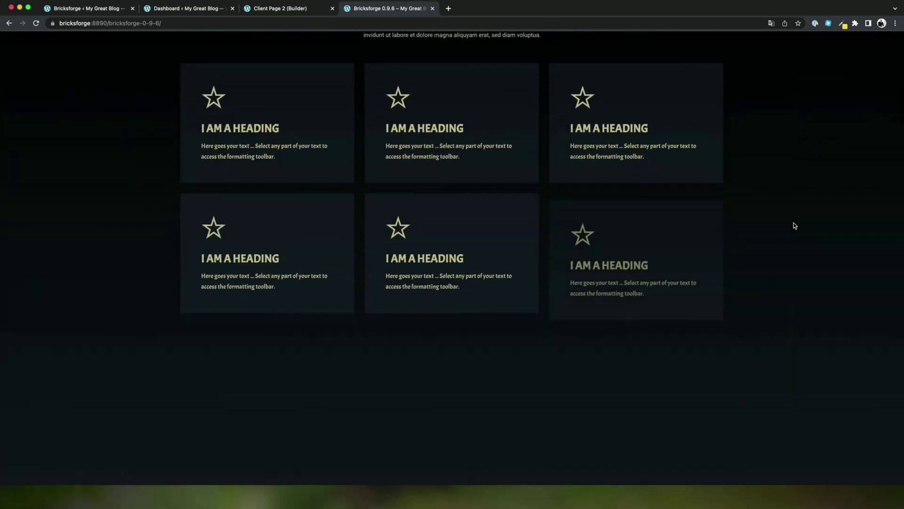
scroll(794, 223, "down", 15)
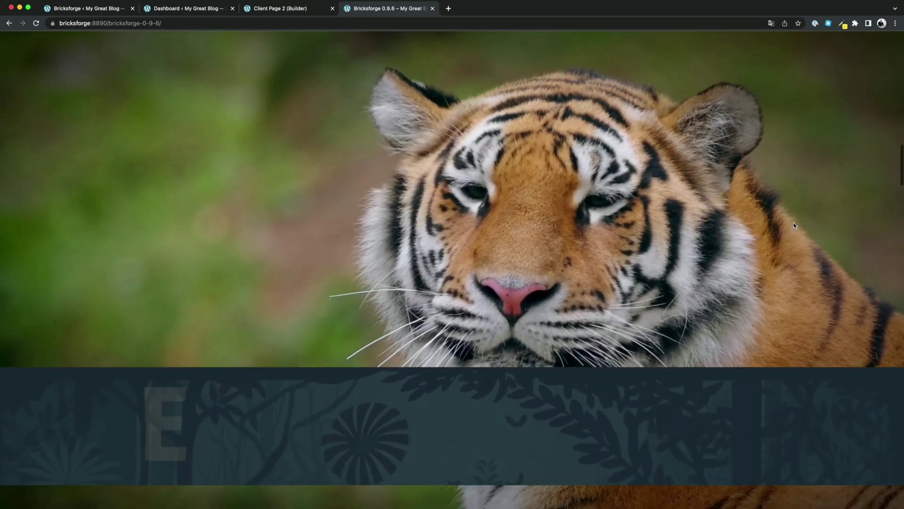
scroll(793, 223, "down", 10)
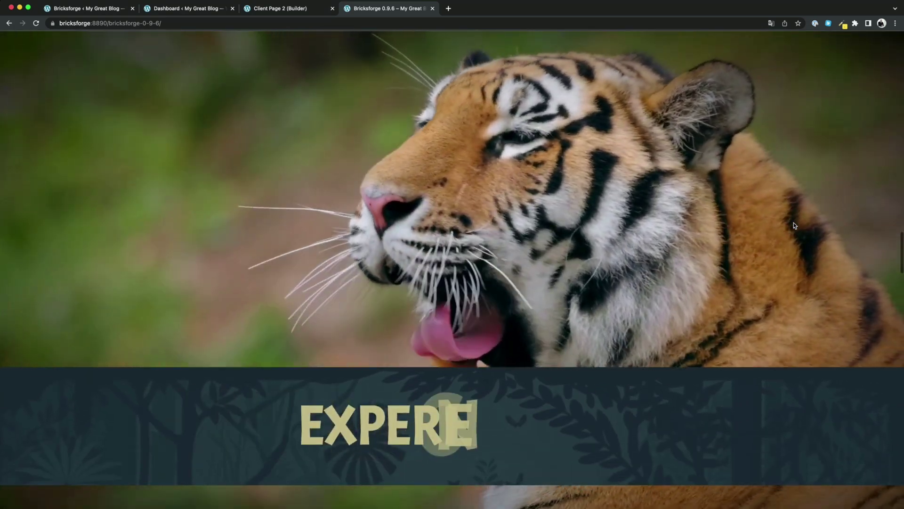
scroll(793, 222, "down", 10)
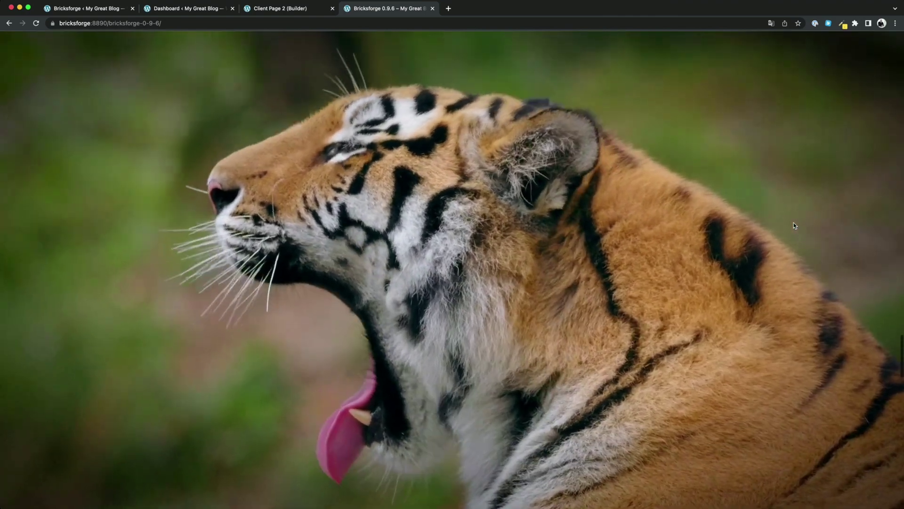
scroll(793, 222, "down", 10)
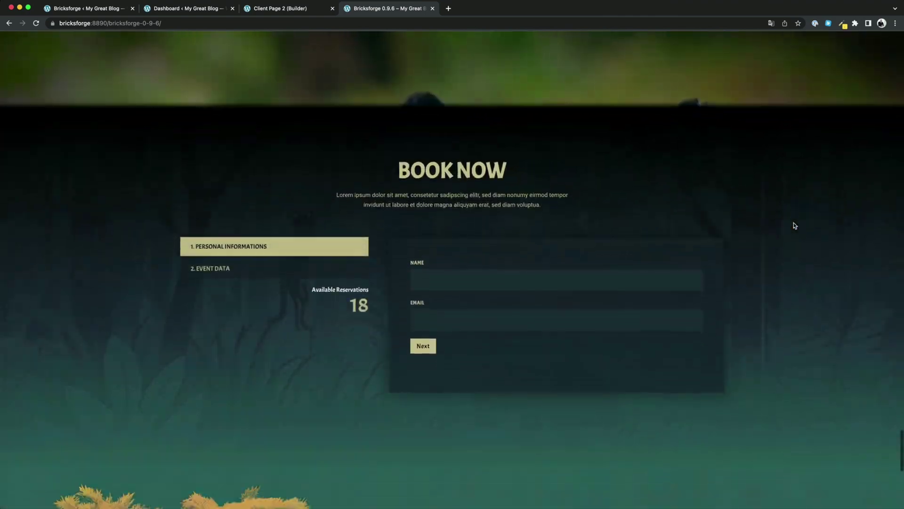